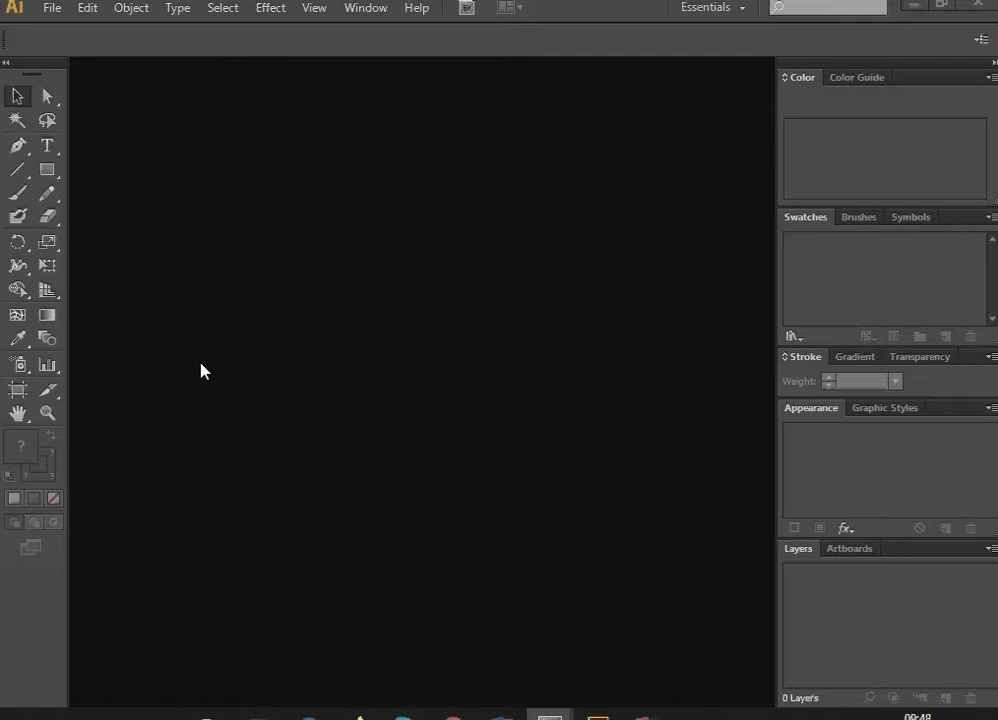
Browse the File, Edit and Type menus without choosing anything, then switch applications.
left_click(55, 12)
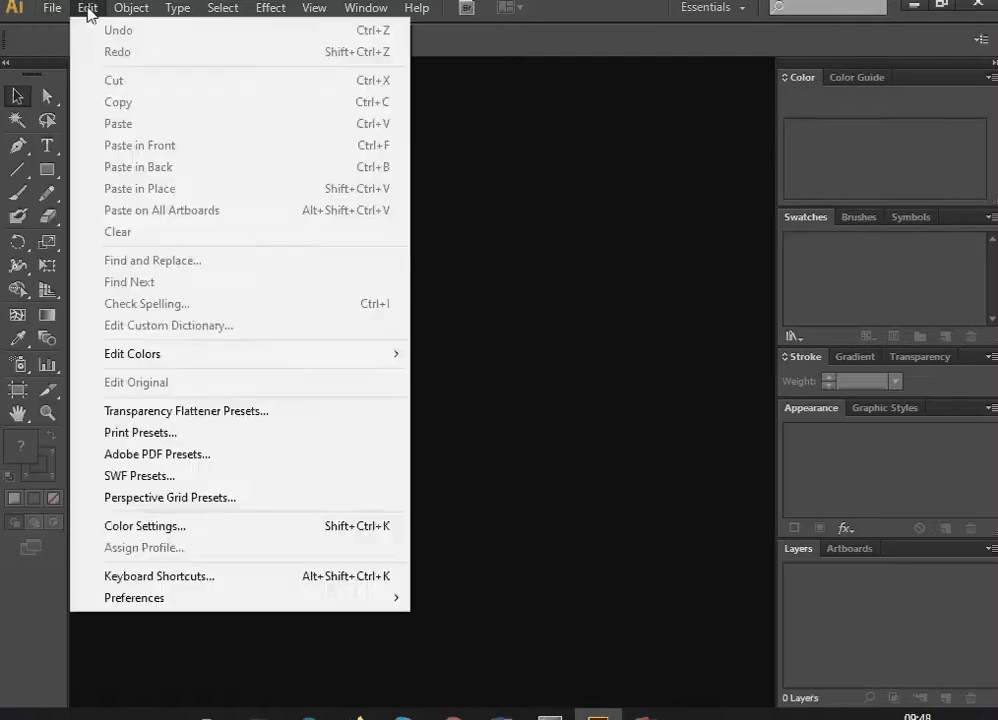
left_click(87, 8)
left_click(174, 12)
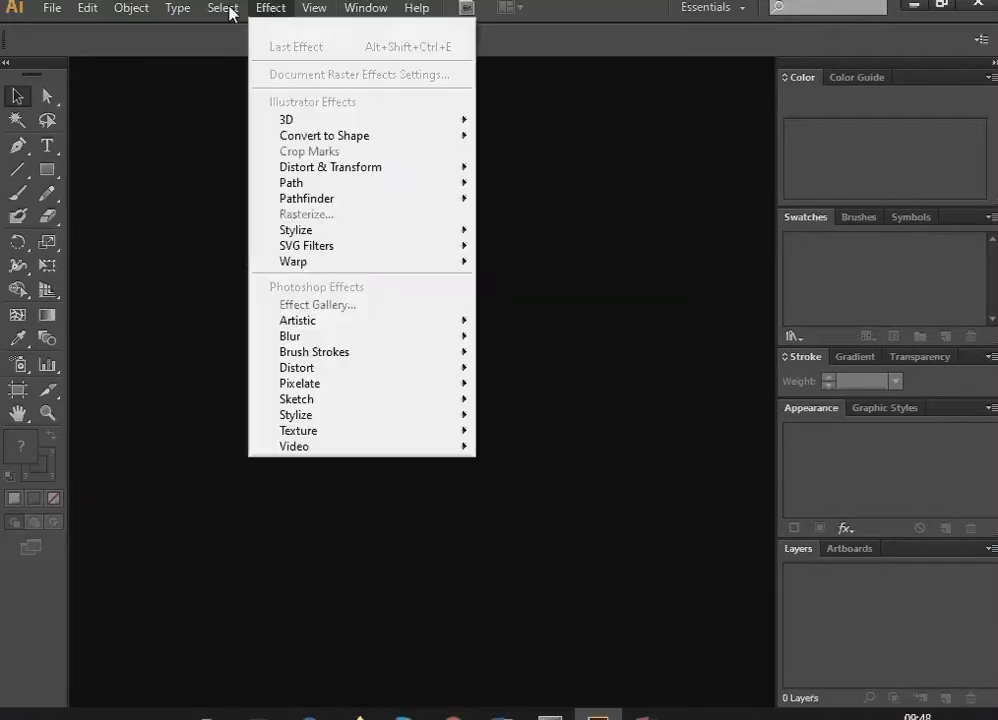
mouse_move(222, 8)
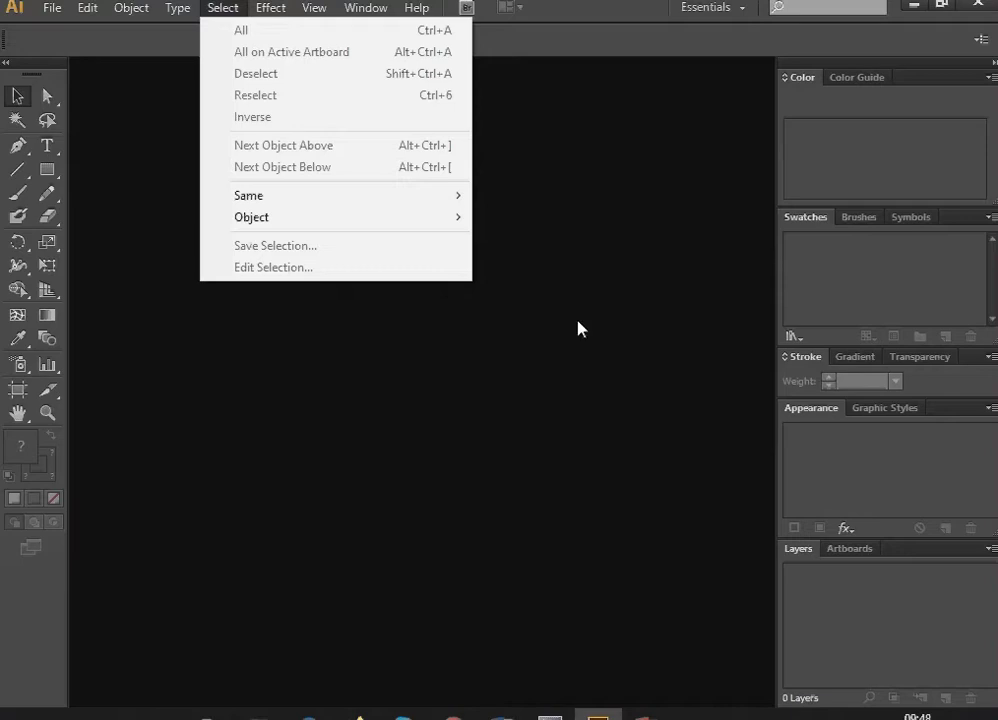
left_click(583, 40)
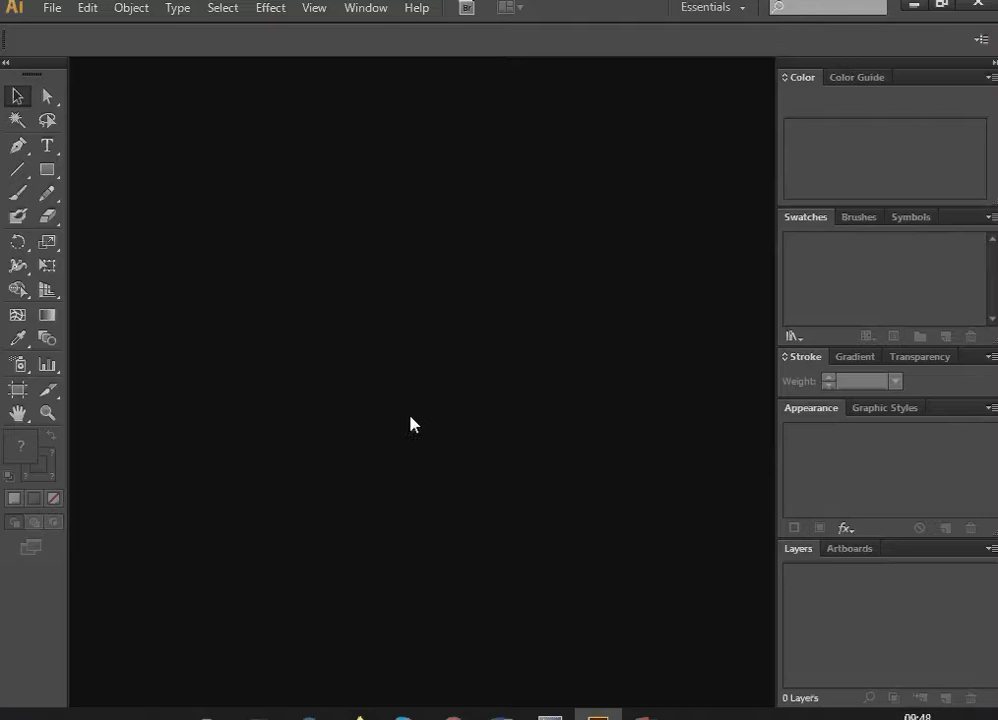
key("alt+Tab")
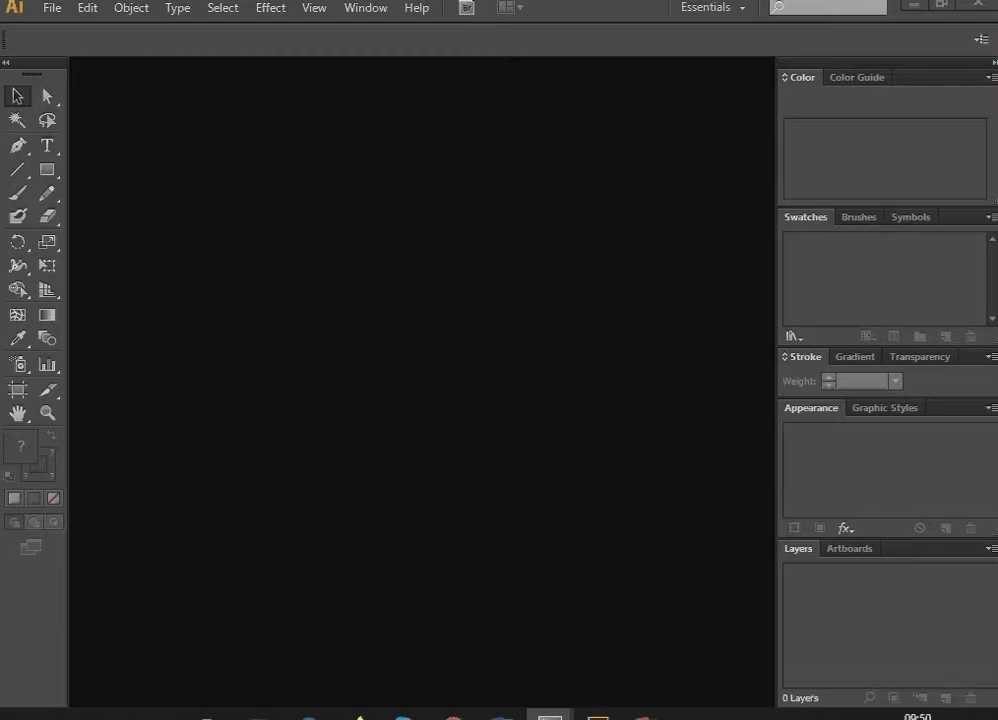
Start a new document named PrimoDisegno and bring up the page-size choices.
left_click(55, 14)
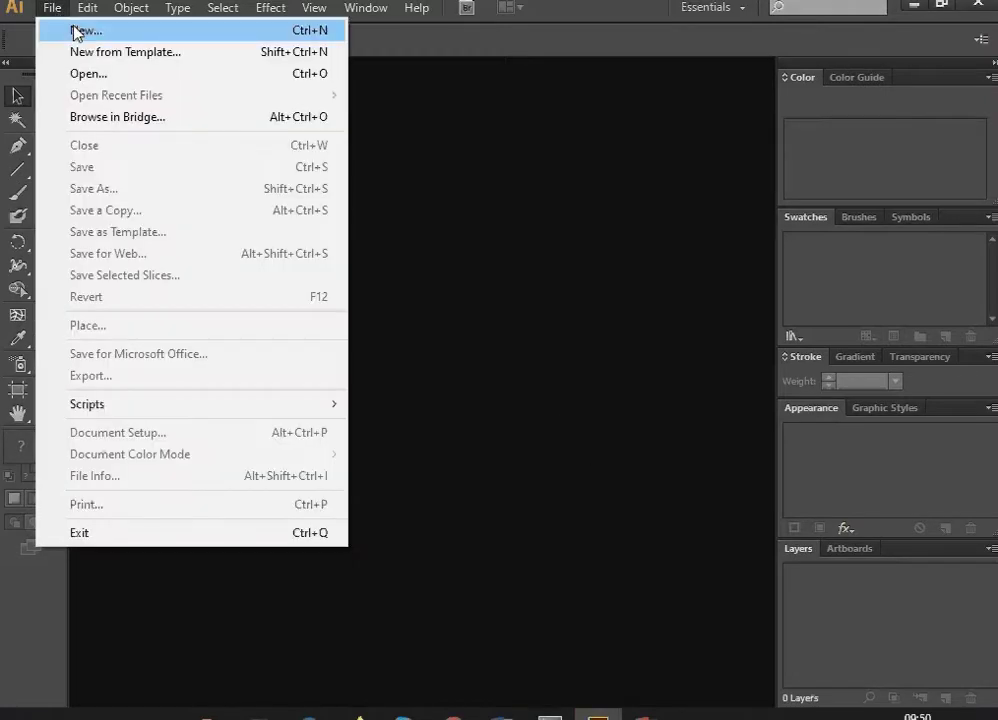
left_click(76, 32)
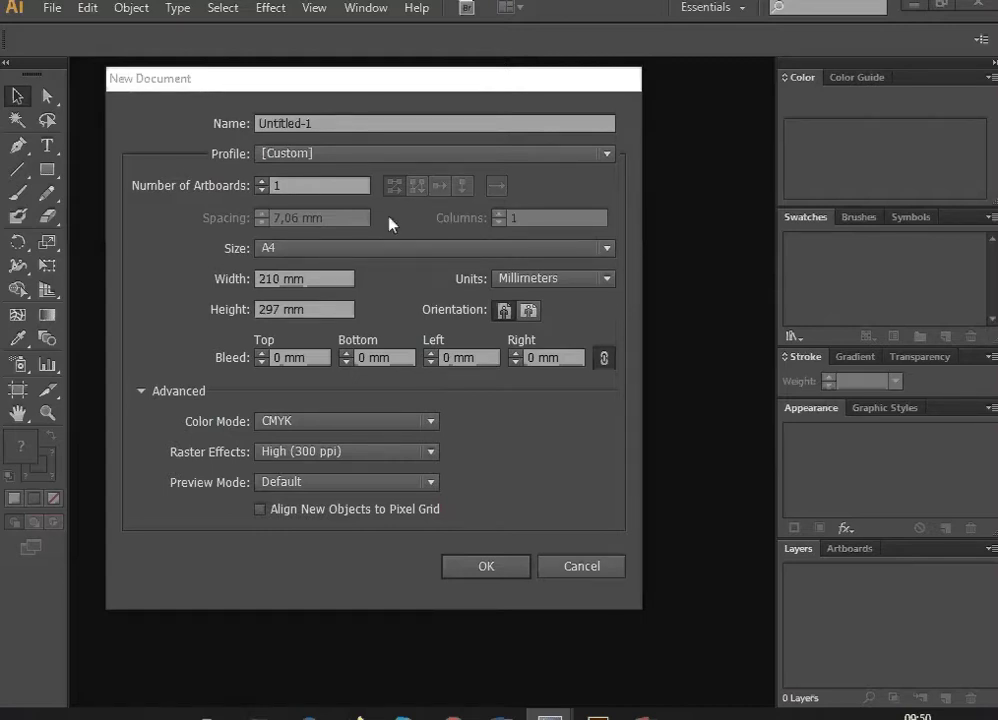
left_click(328, 130)
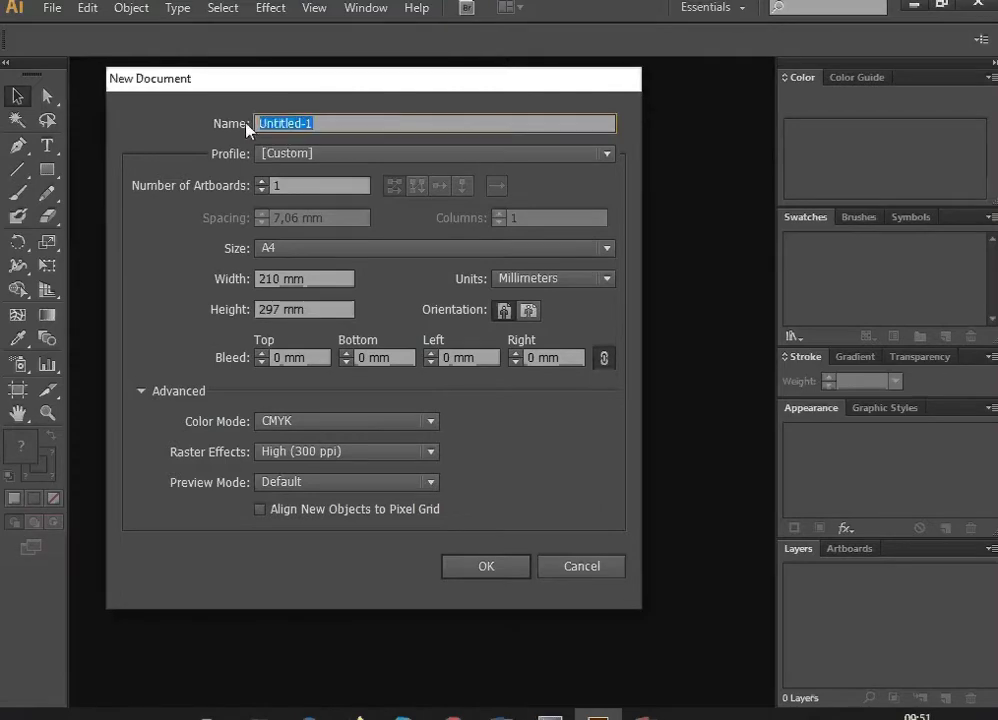
type("Primo")
type("Di")
type("segno")
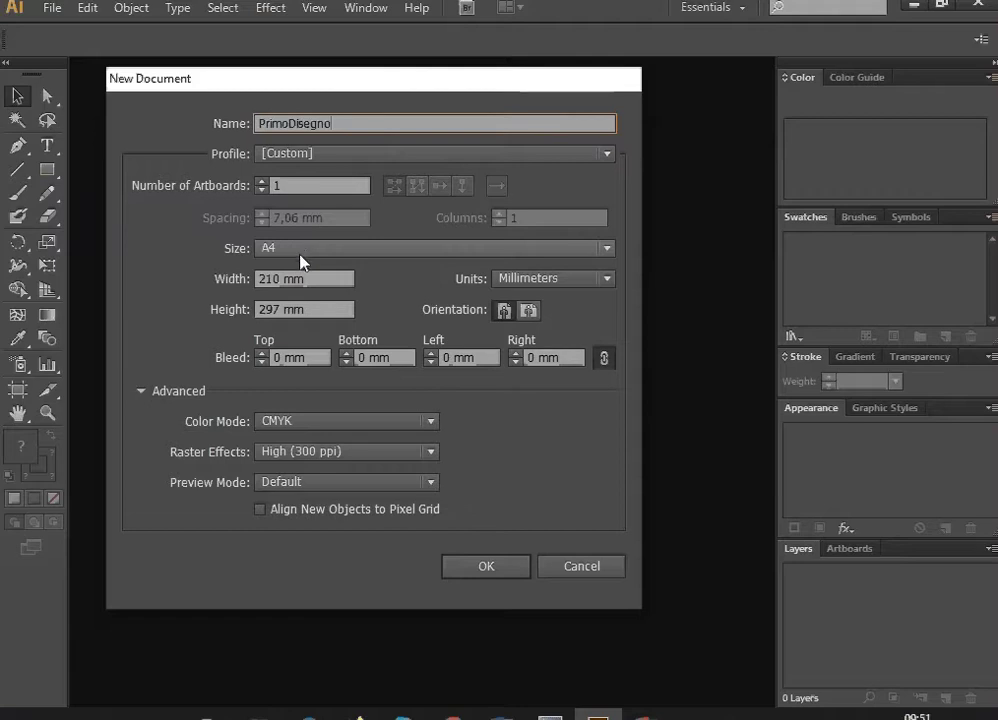
left_click(307, 258)
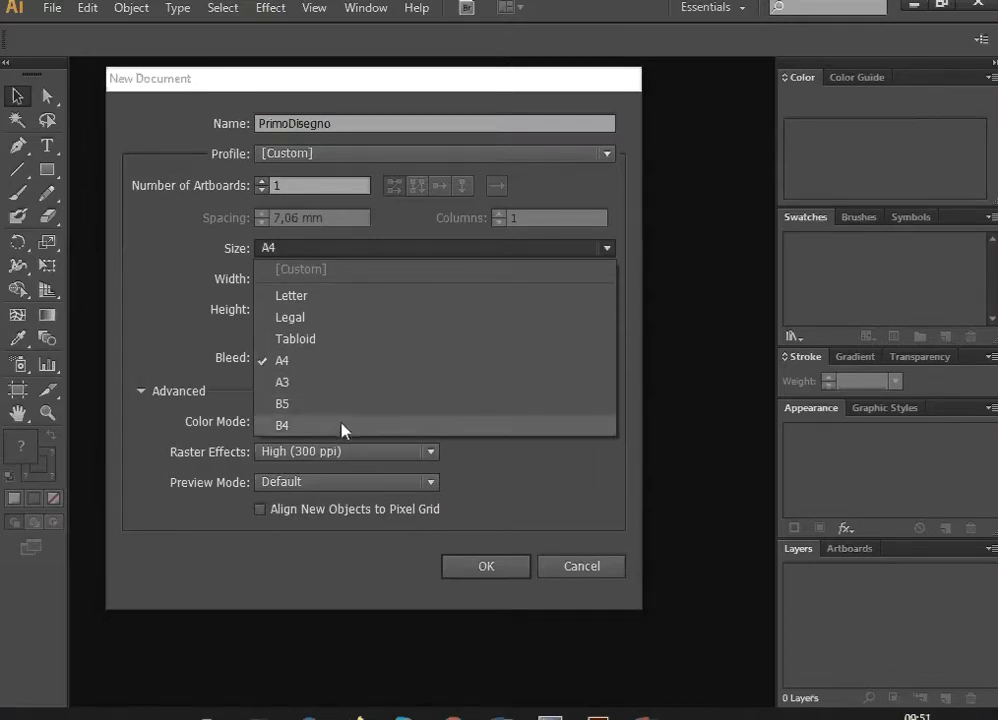
left_click(320, 250)
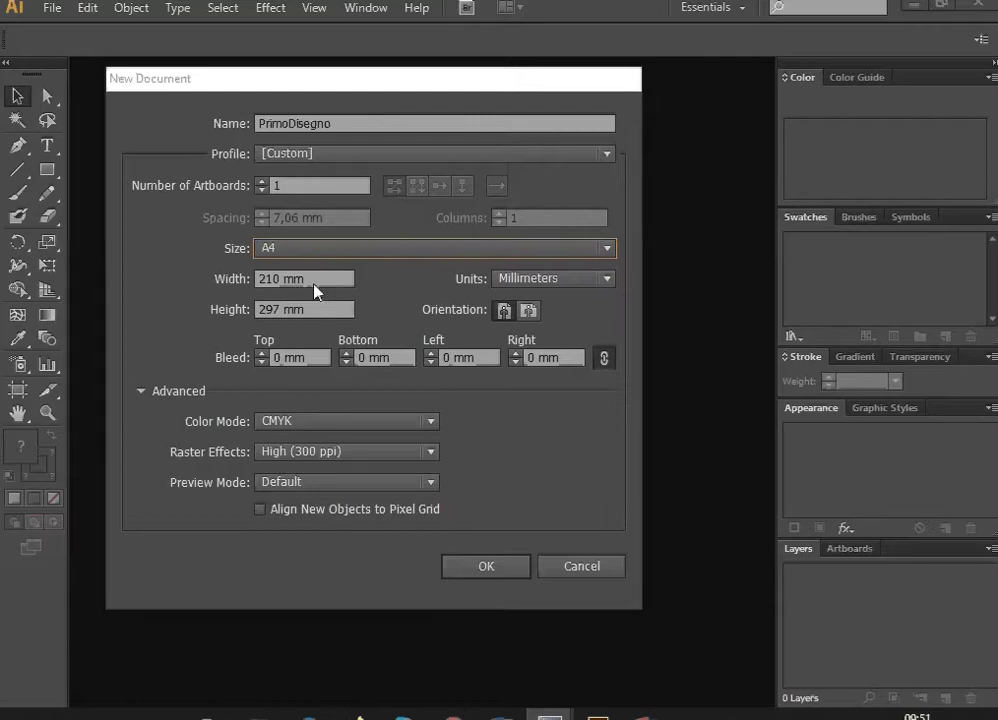
left_click(314, 289)
left_click(314, 280)
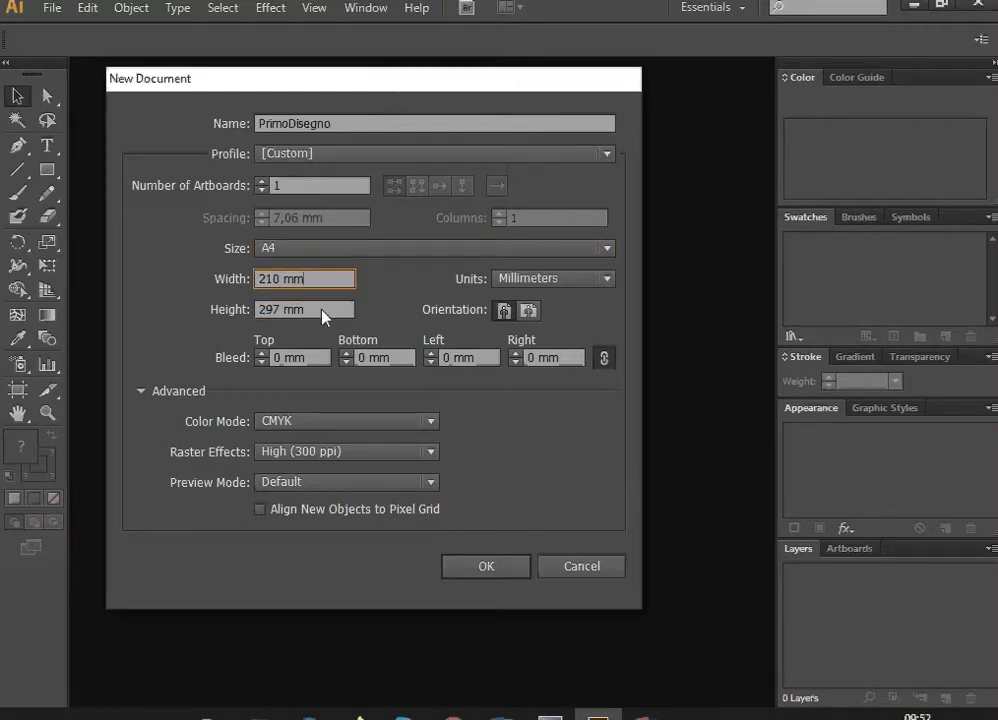
left_click(323, 311)
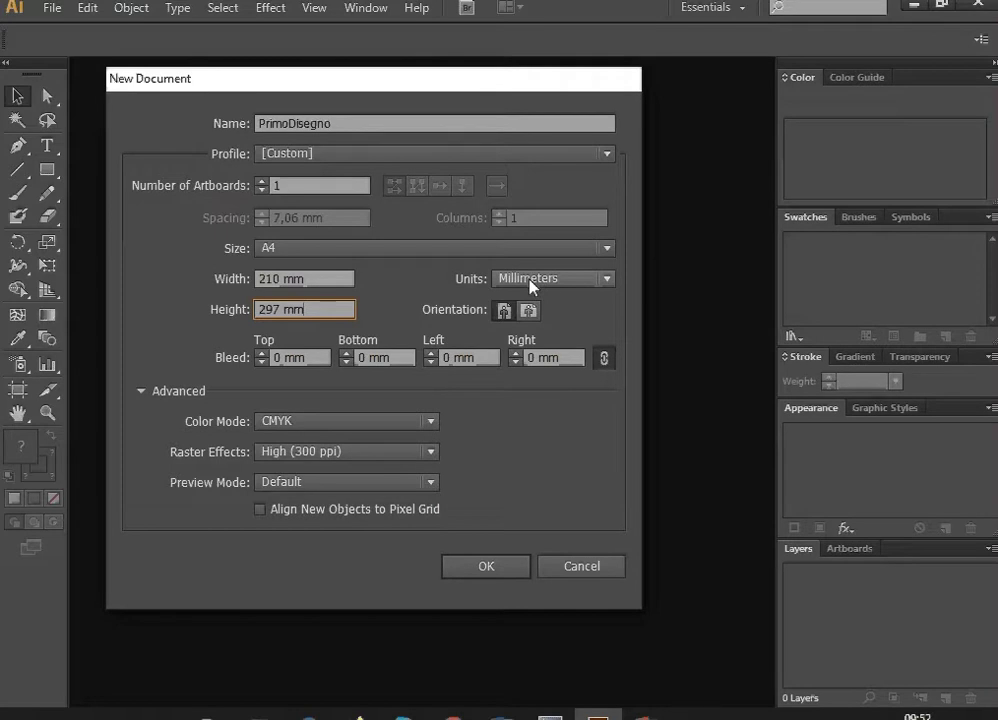
left_click(529, 279)
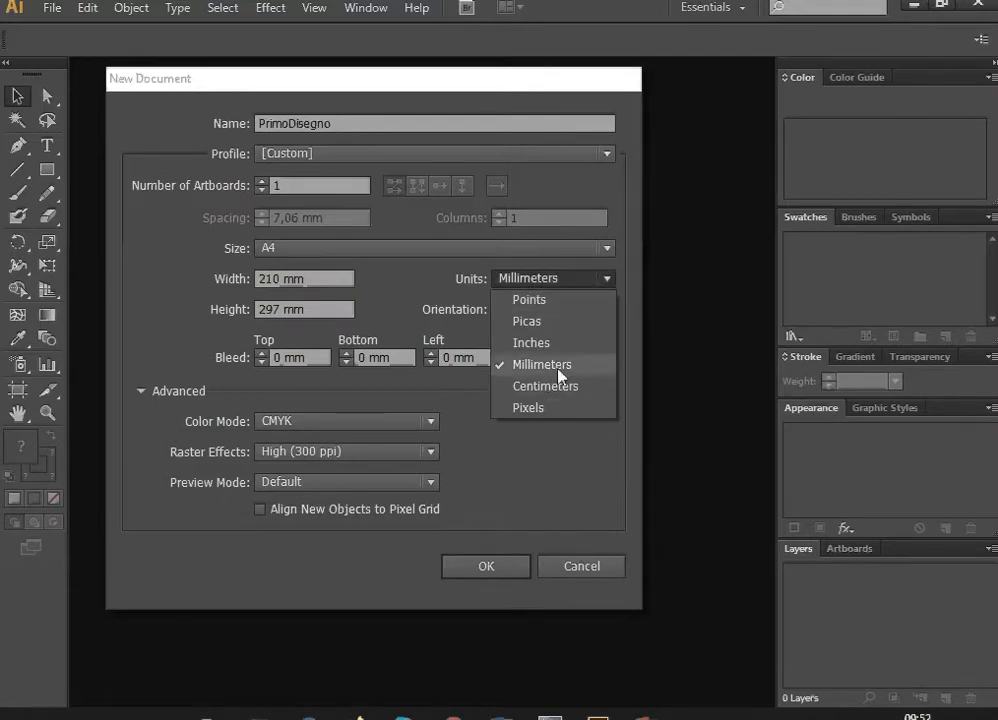
left_click(438, 284)
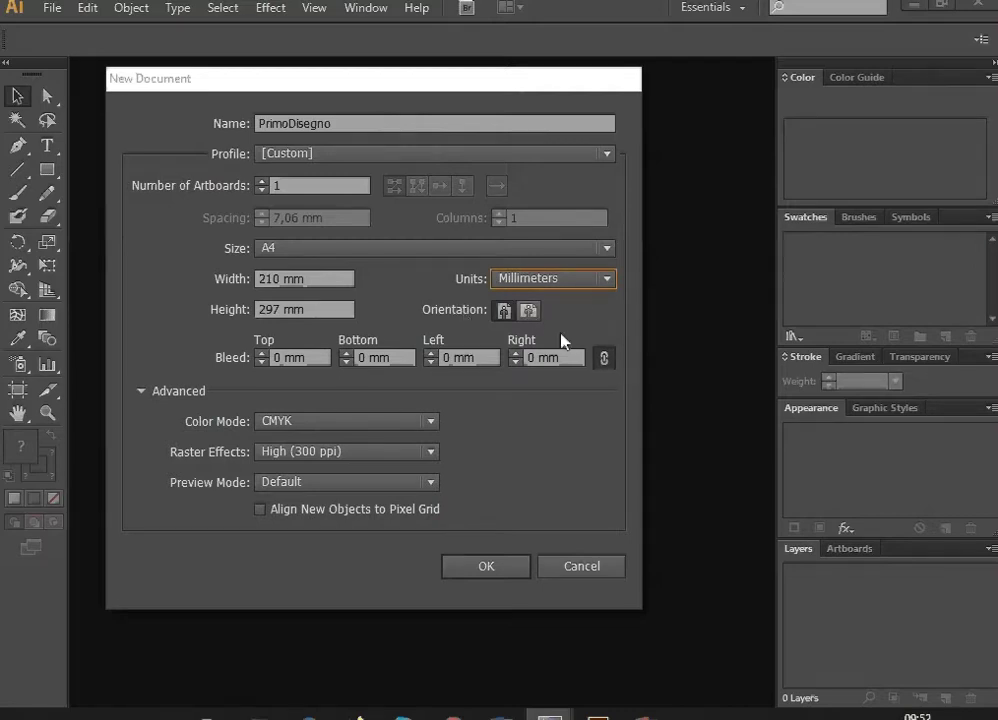
left_click(528, 312)
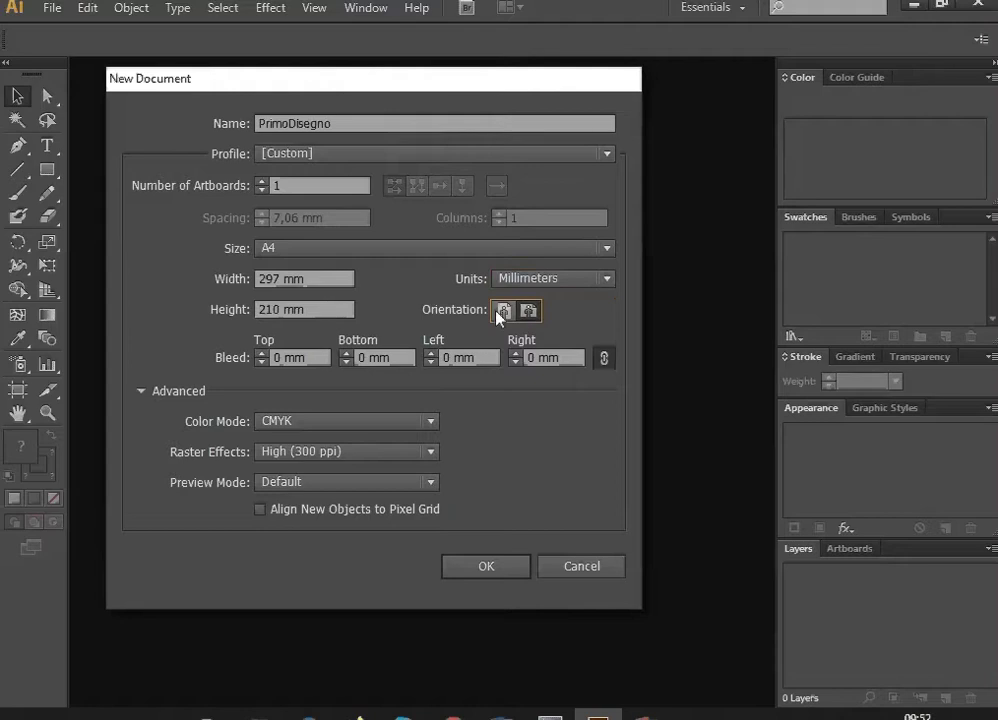
left_click(500, 312)
Try RGB, return the colour mode to CMYK, and create the A4 PrimoDisegno document.
left_click(276, 424)
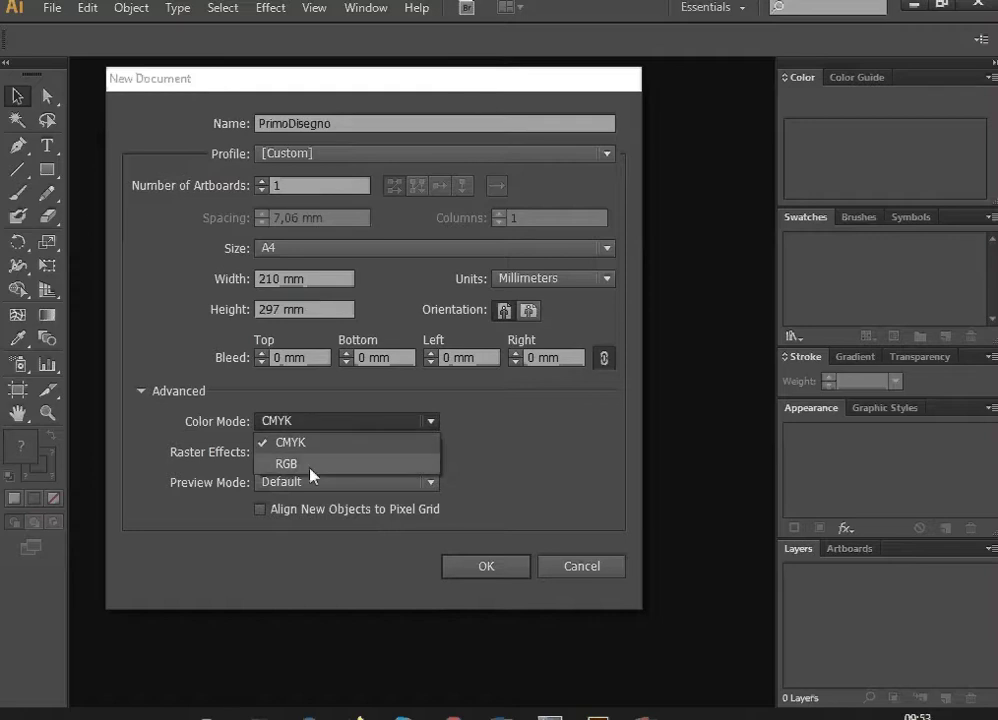
left_click(311, 466)
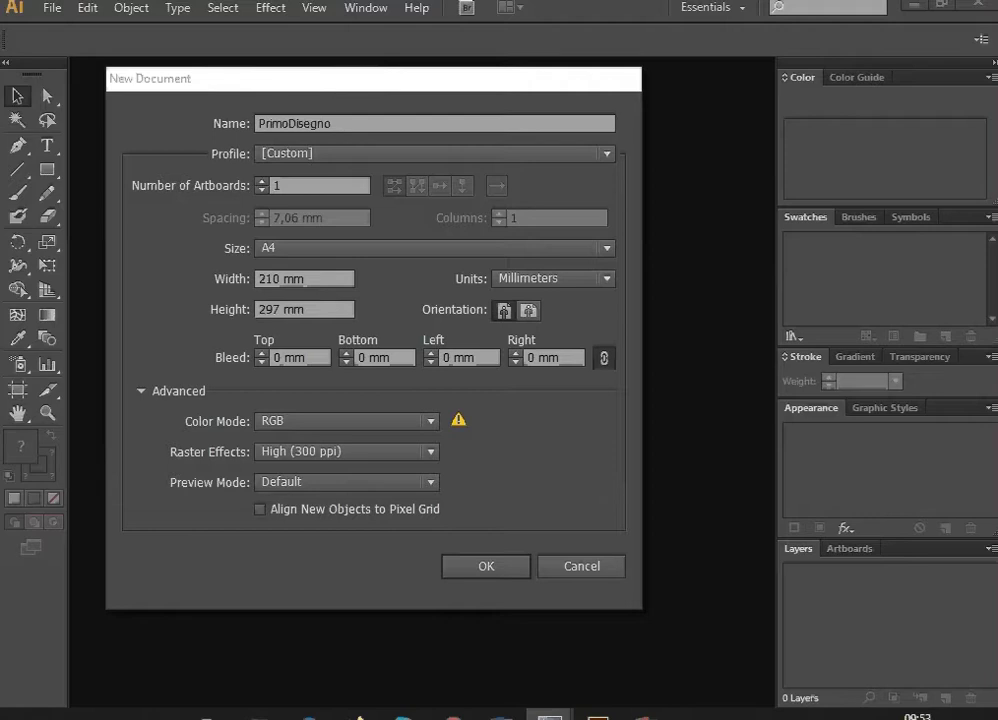
left_click(427, 423)
left_click(359, 443)
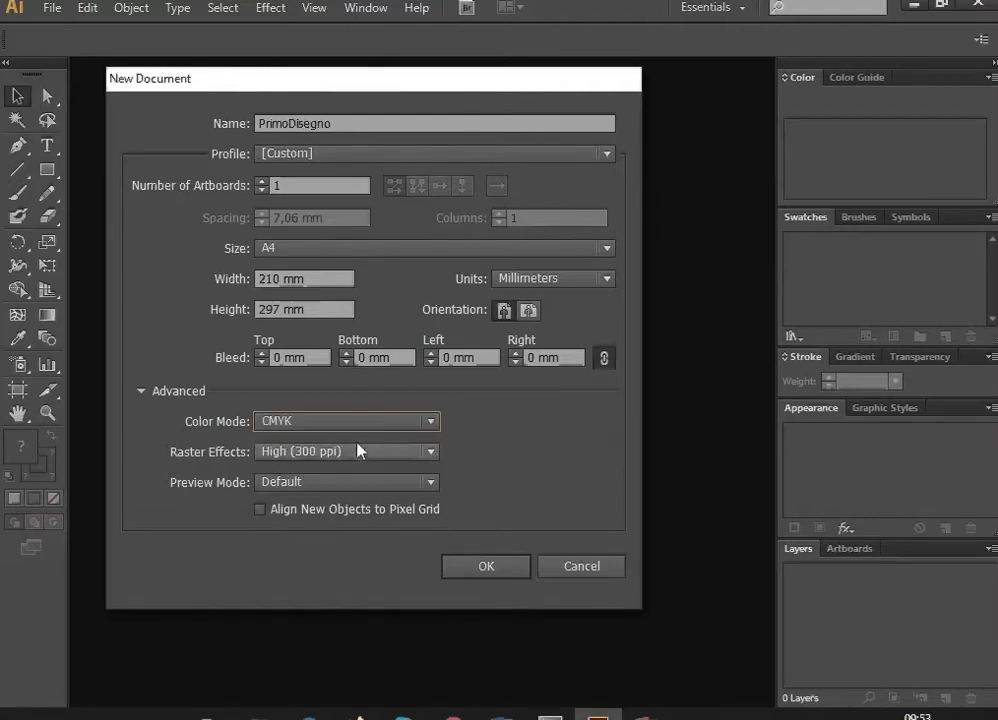
left_click(369, 426)
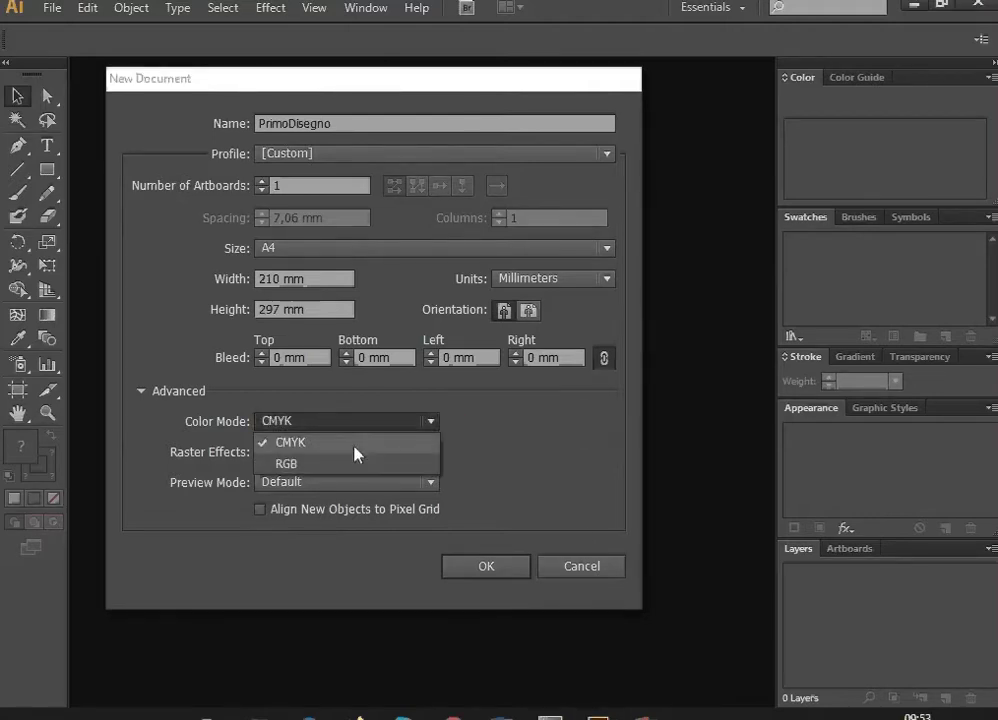
left_click(354, 447)
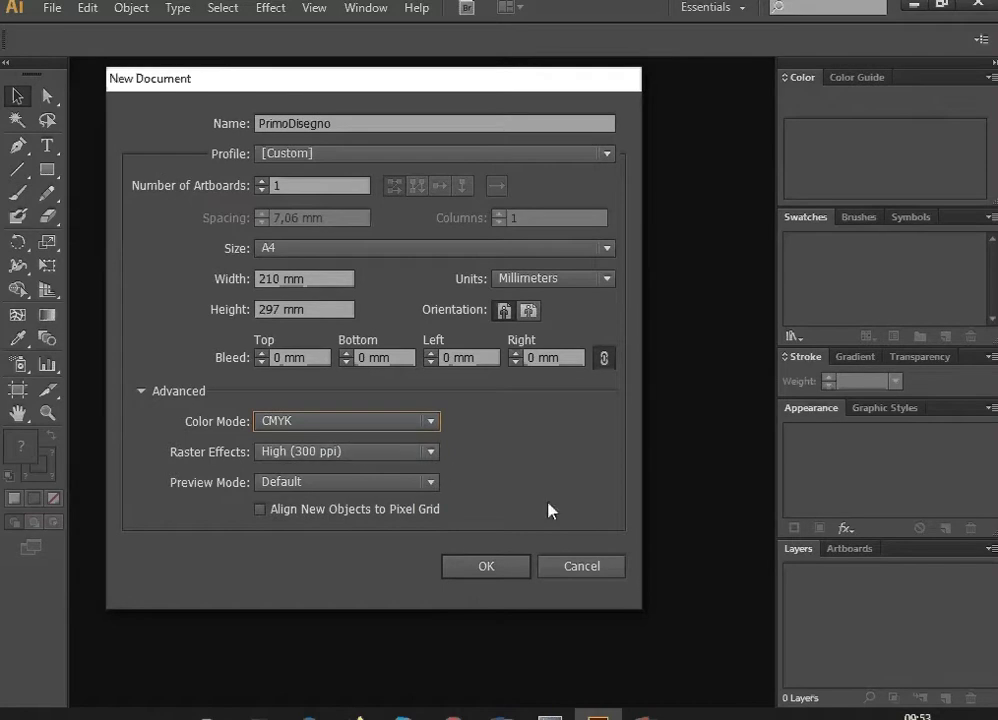
left_click(479, 566)
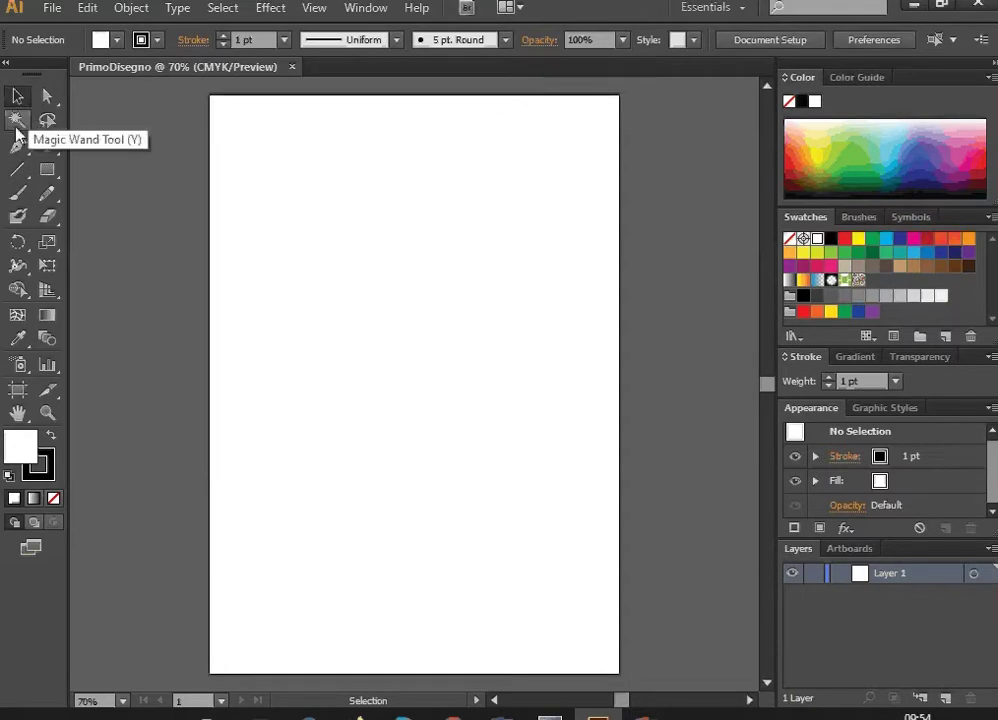
Cycle through the Direct Selection, Magic Wand, Pen, Type, Line Segment and Blob Brush tools.
left_click(50, 100)
left_click(17, 120)
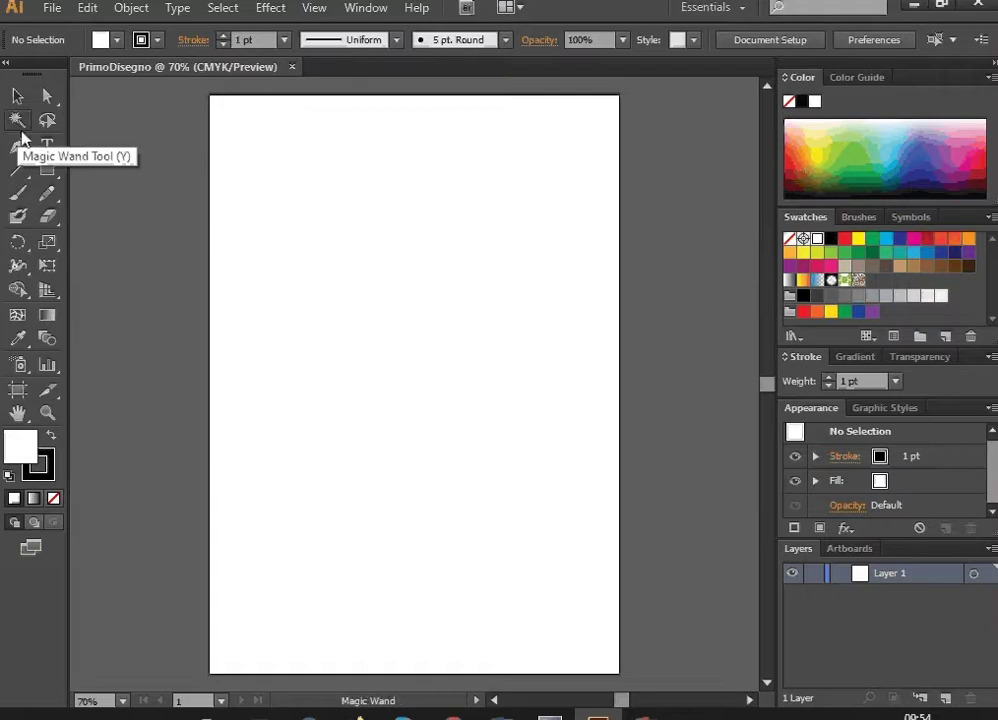
left_click(16, 148)
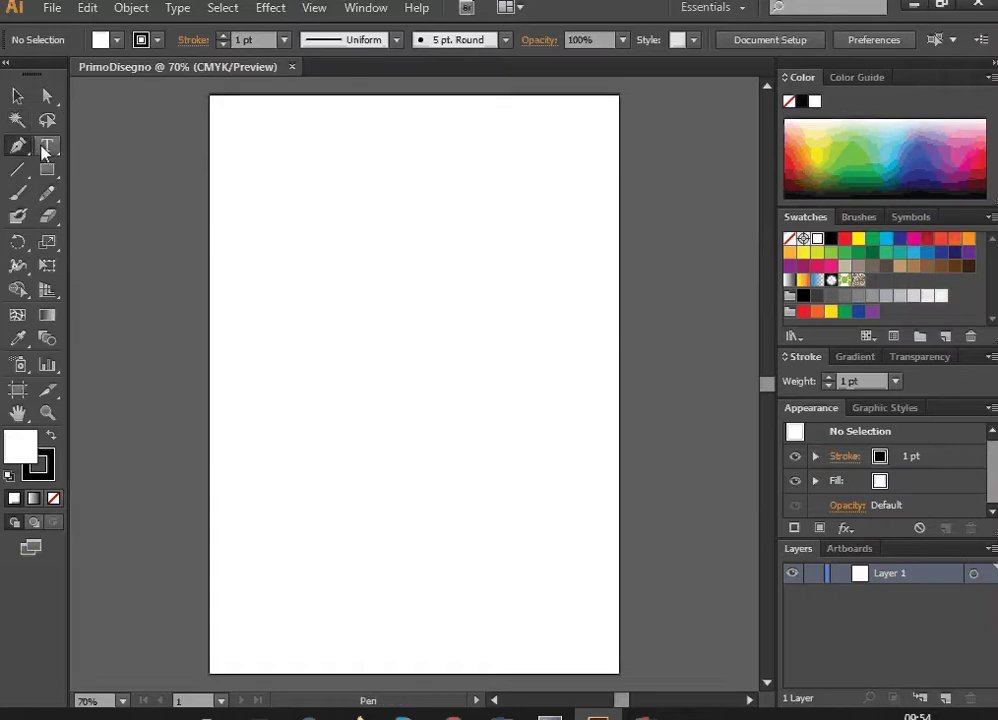
left_click(47, 146)
left_click(27, 171)
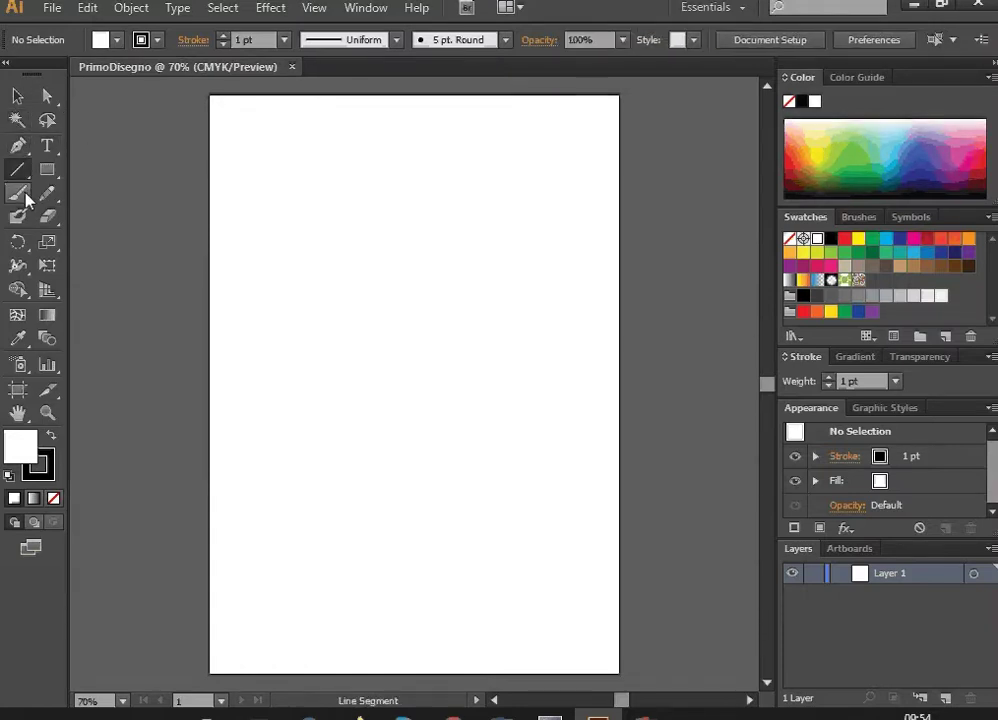
left_click(22, 195)
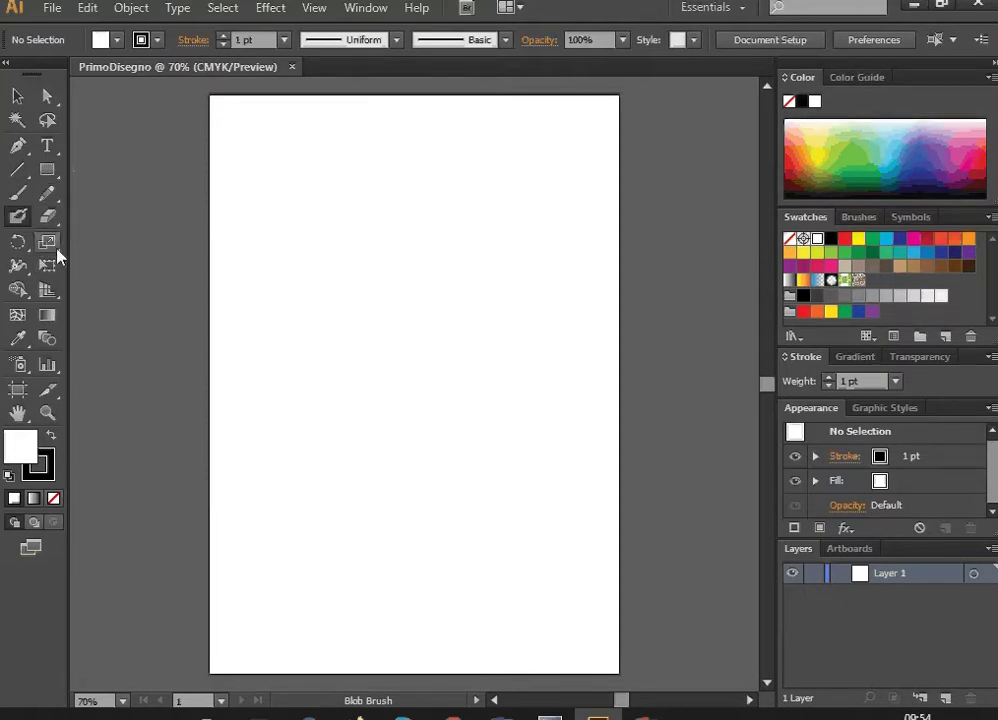
Try the Type, Pen and Line Segment tools, ending on the Direct Selection tool.
left_click(54, 104)
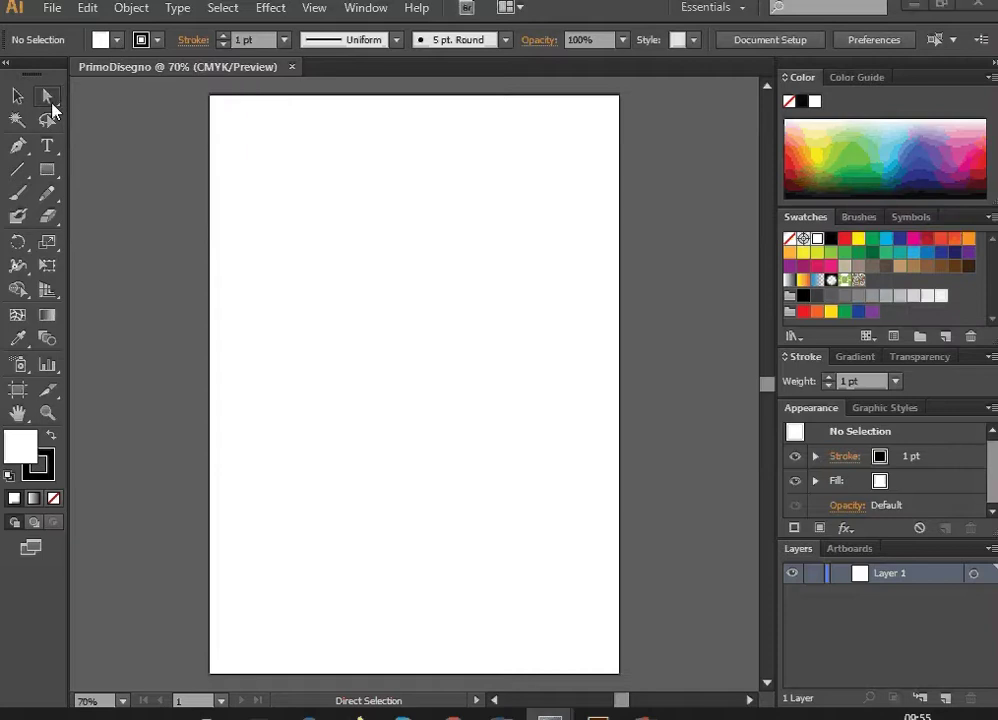
left_click(56, 155)
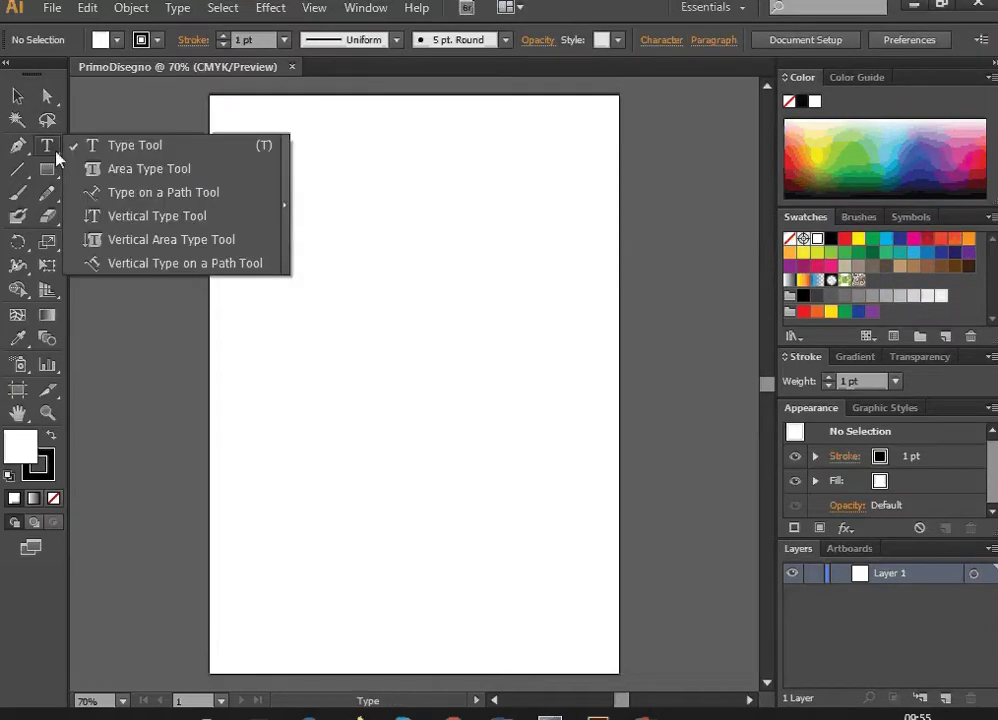
left_click(27, 150)
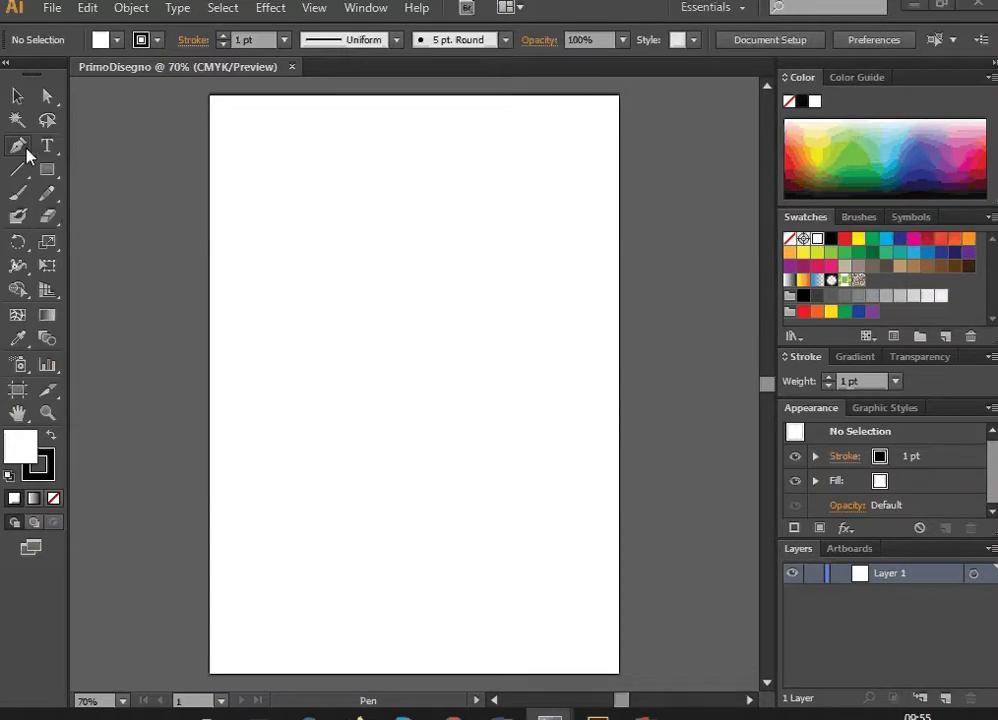
left_click(26, 177)
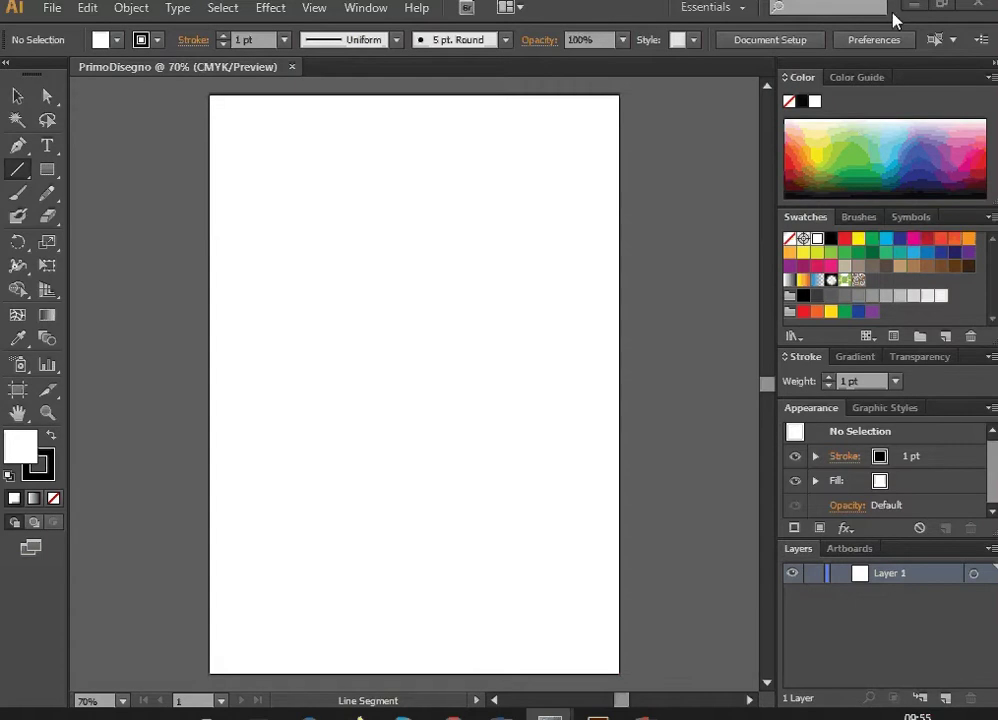
left_click(15, 97)
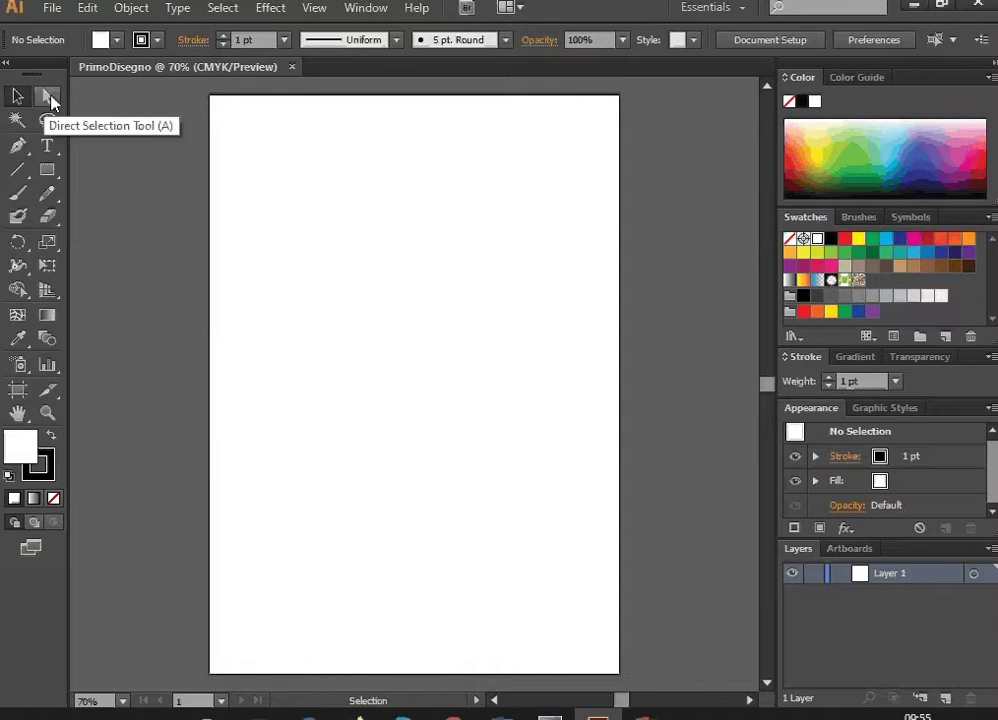
left_click(47, 96)
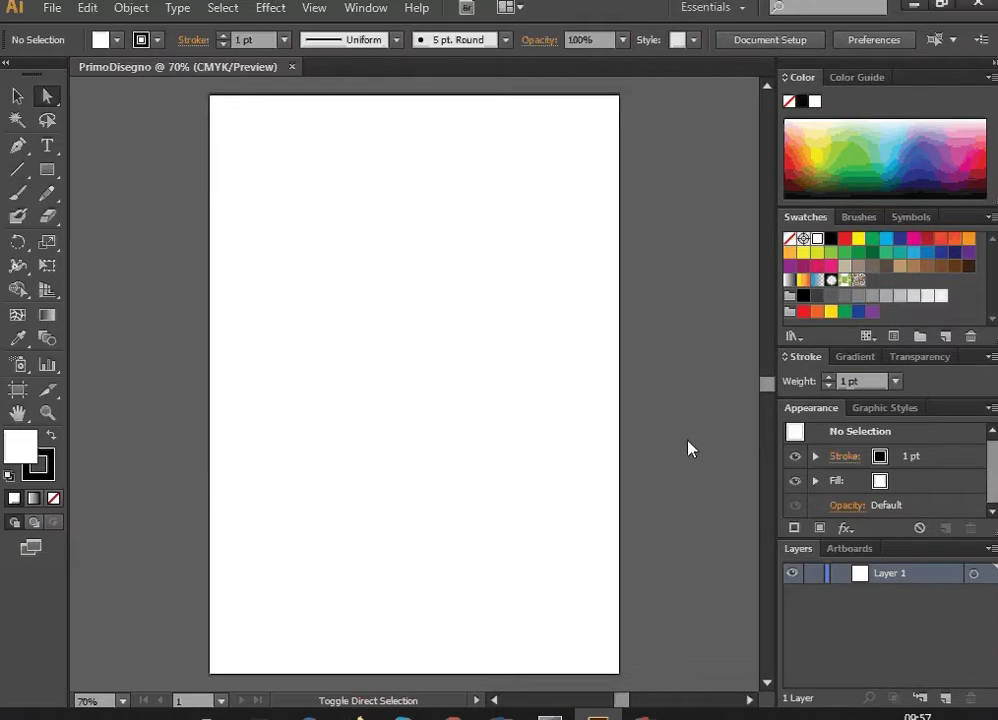
key("shift+Tab")
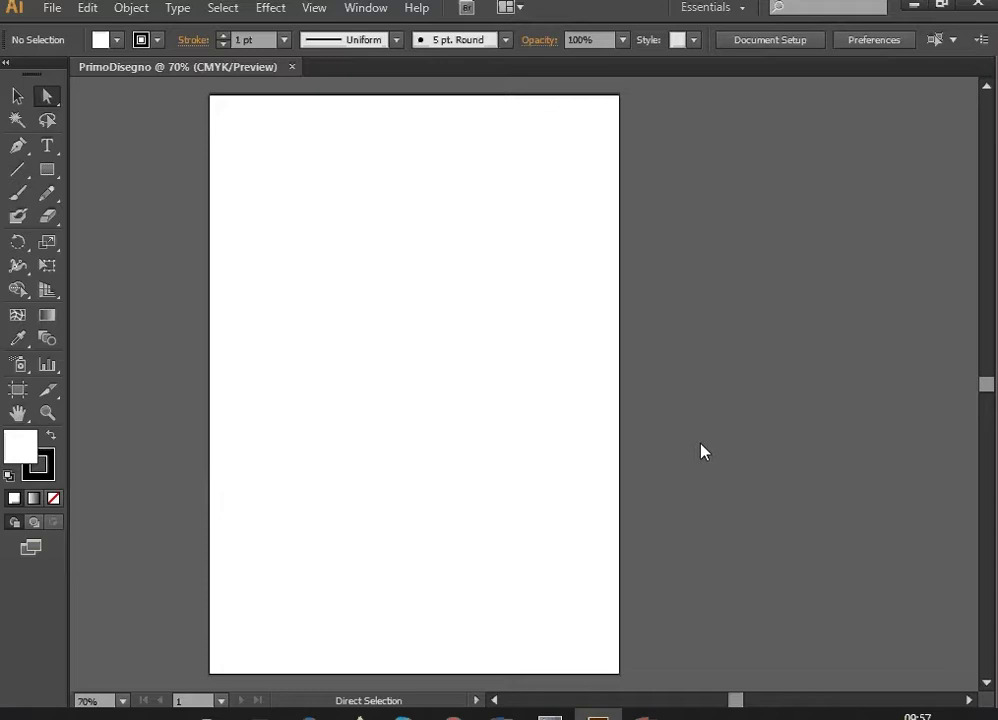
key("shift+Tab")
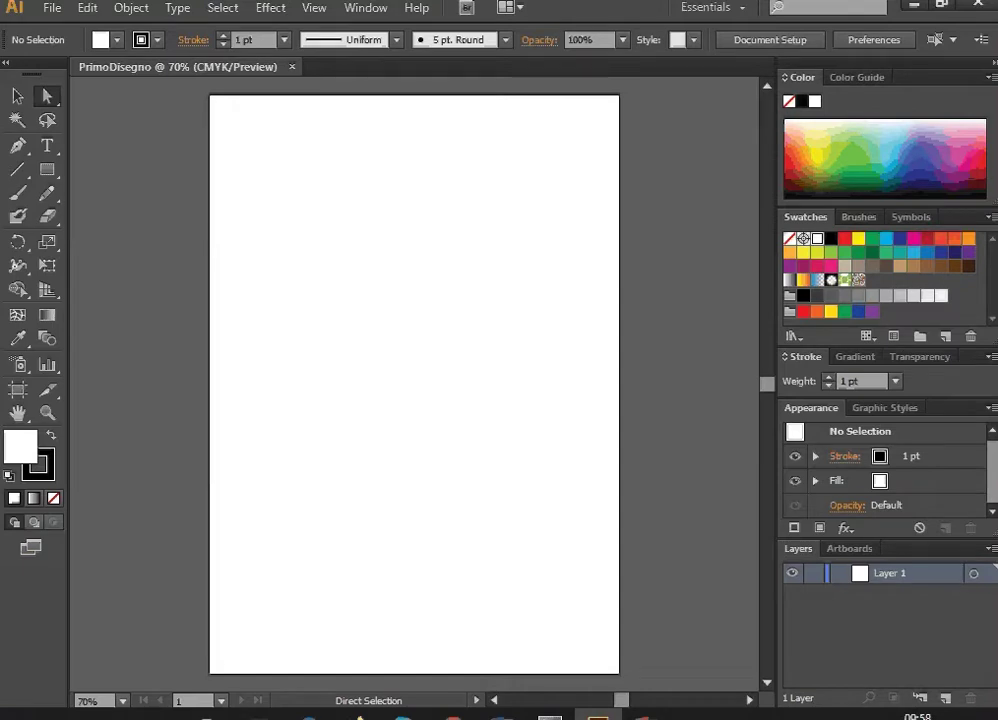
Resize the Color panel's spectrum, making it taller, then shorter to free room below.
left_click_drag(880, 208, 880, 226)
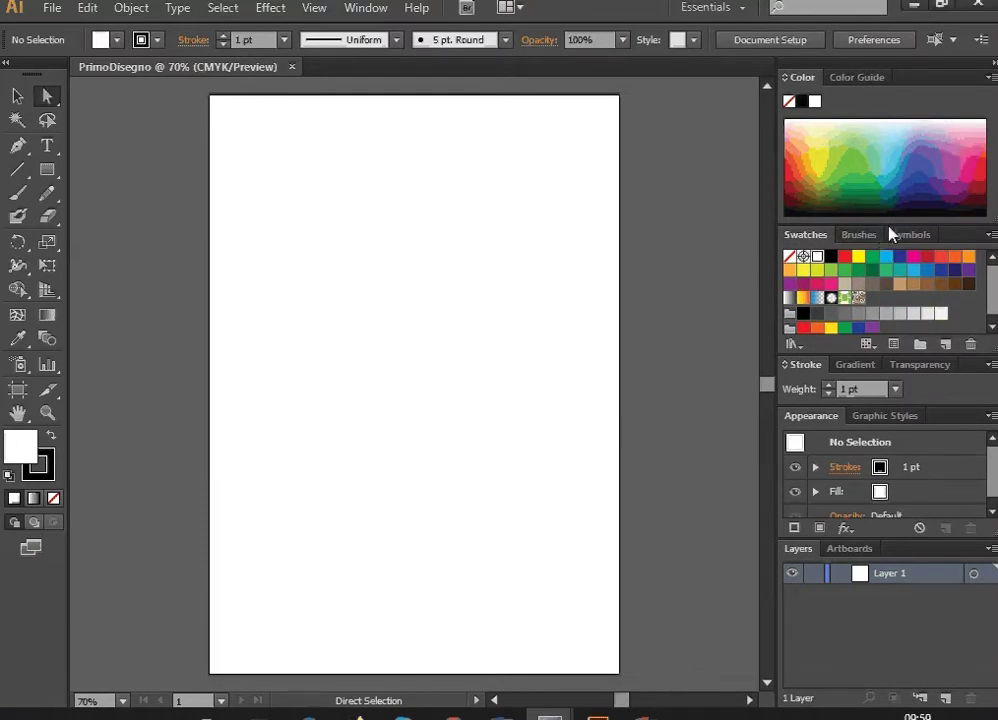
mouse_move(890, 228)
left_mouse_down()
mouse_move(885, 192)
mouse_move(880, 243)
mouse_move(891, 200)
mouse_move(880, 234)
left_mouse_up()
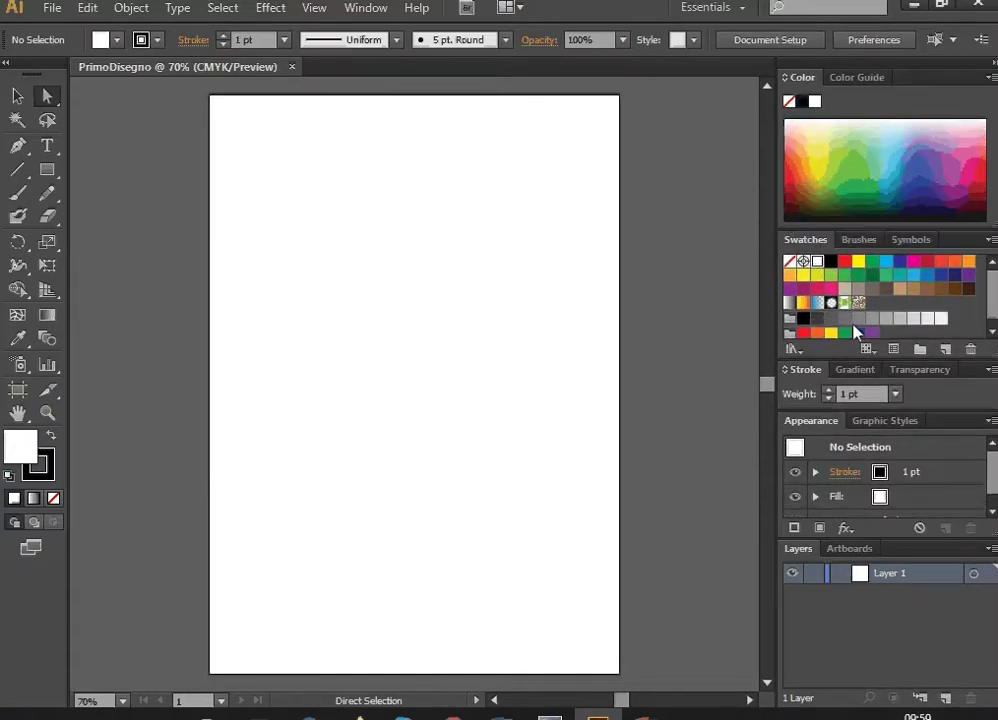
mouse_move(851, 358)
left_mouse_down()
mouse_move(860, 307)
mouse_move(860, 349)
left_mouse_up()
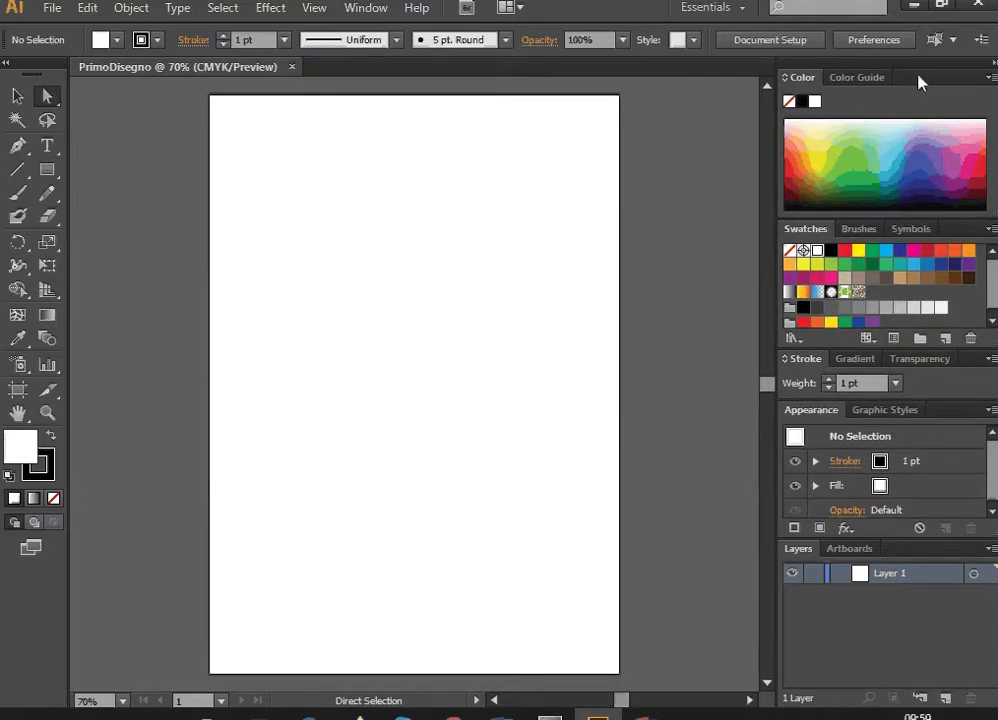
Tear off the Color panel and dock it as a tab beside Symbols.
left_click_drag(920, 83, 729, 115)
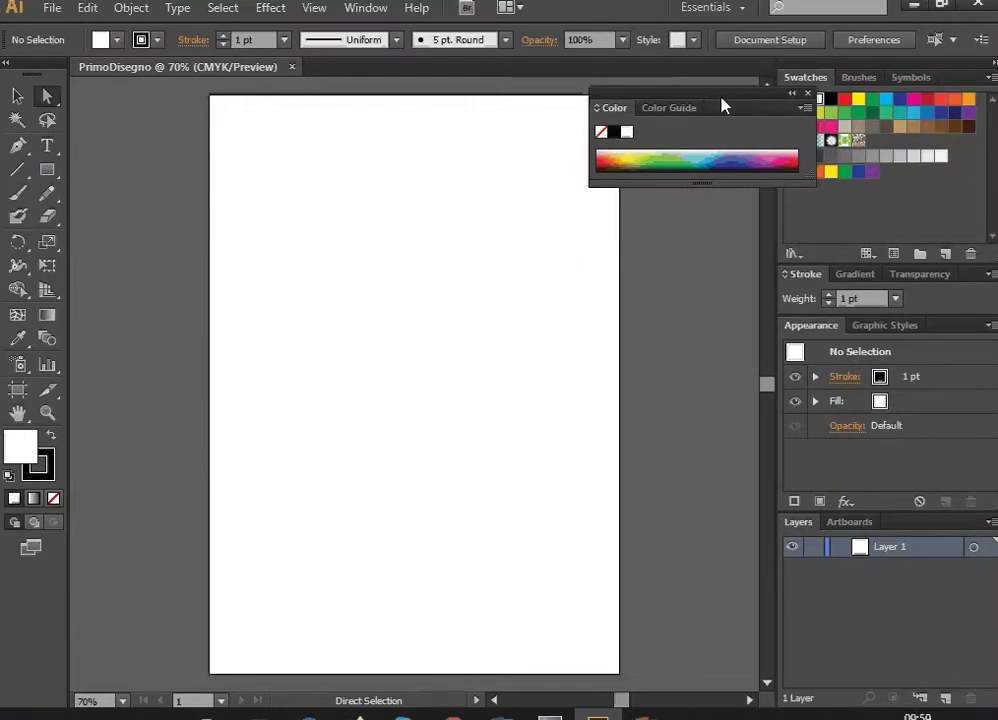
left_click_drag(724, 106, 905, 80)
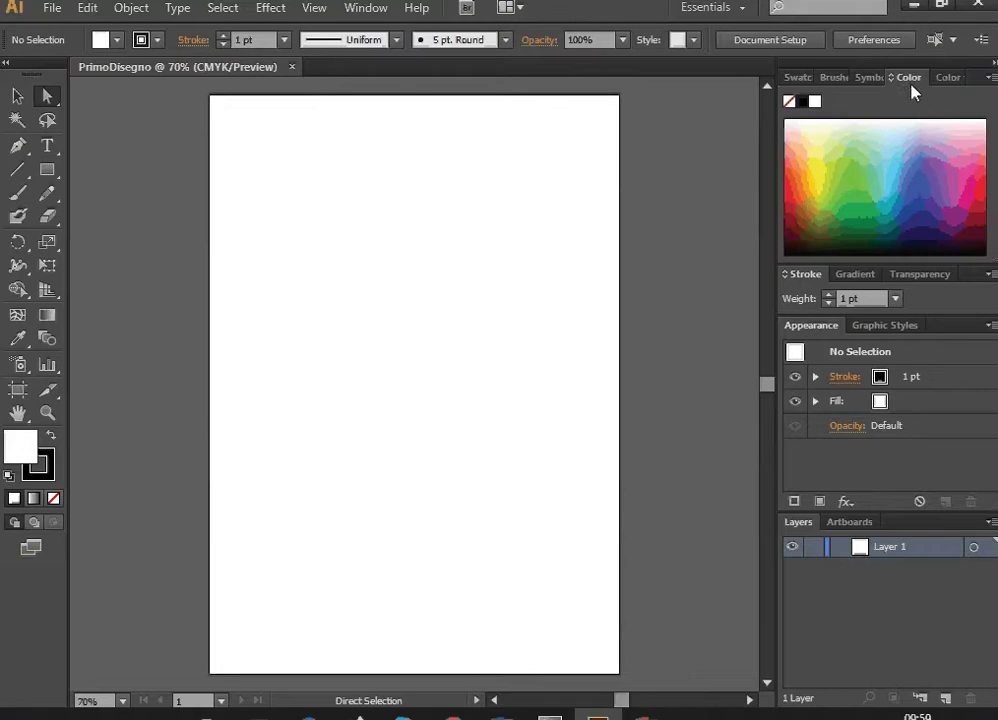
left_click(871, 80)
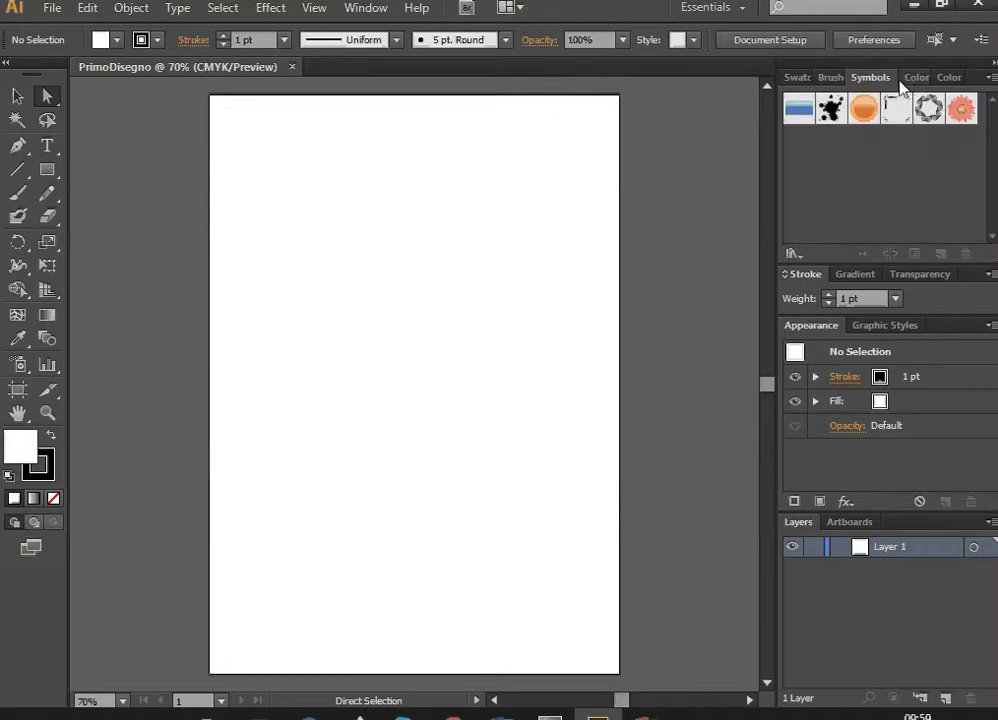
left_click(907, 80)
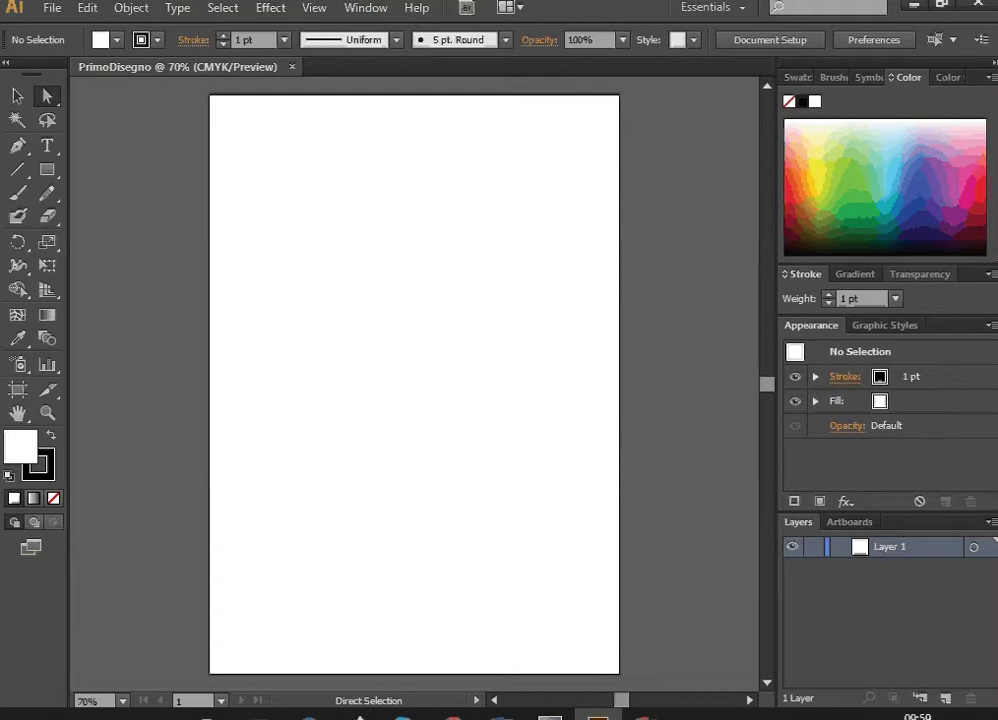
Use the Zoom tool on the artboard to step the view to 100%, 150% and 200%.
key("v")
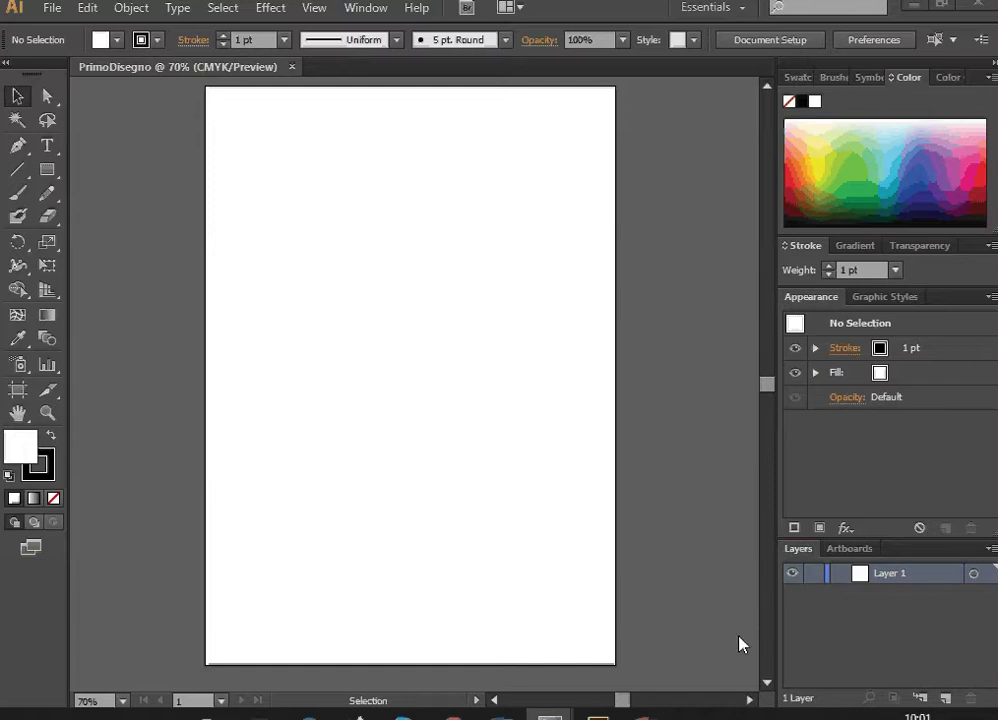
left_click(48, 418)
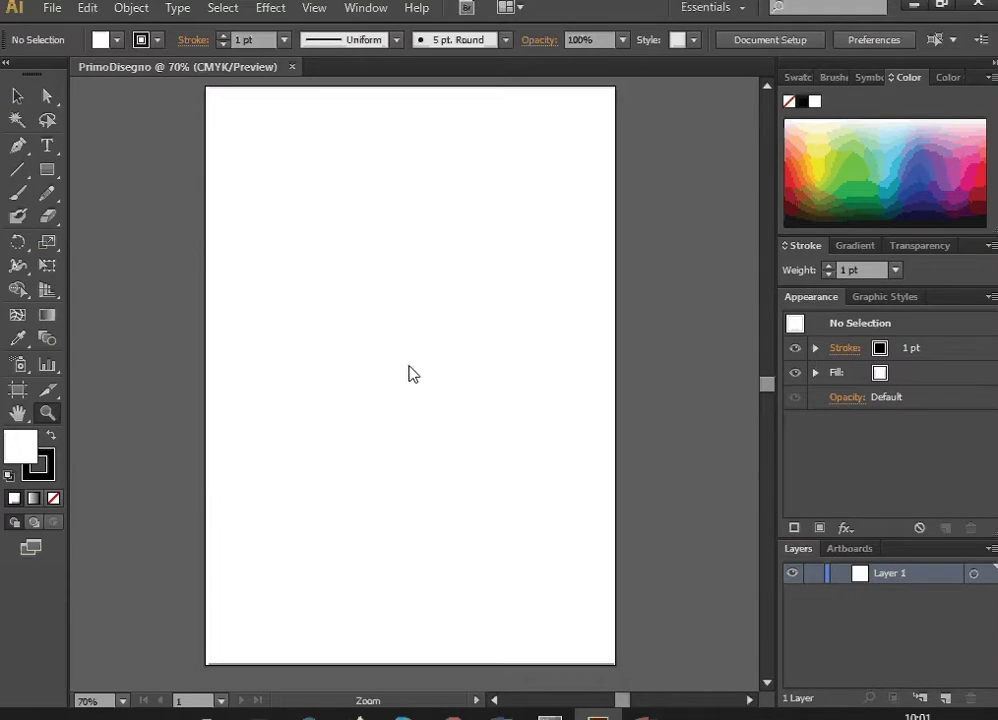
left_click(296, 330)
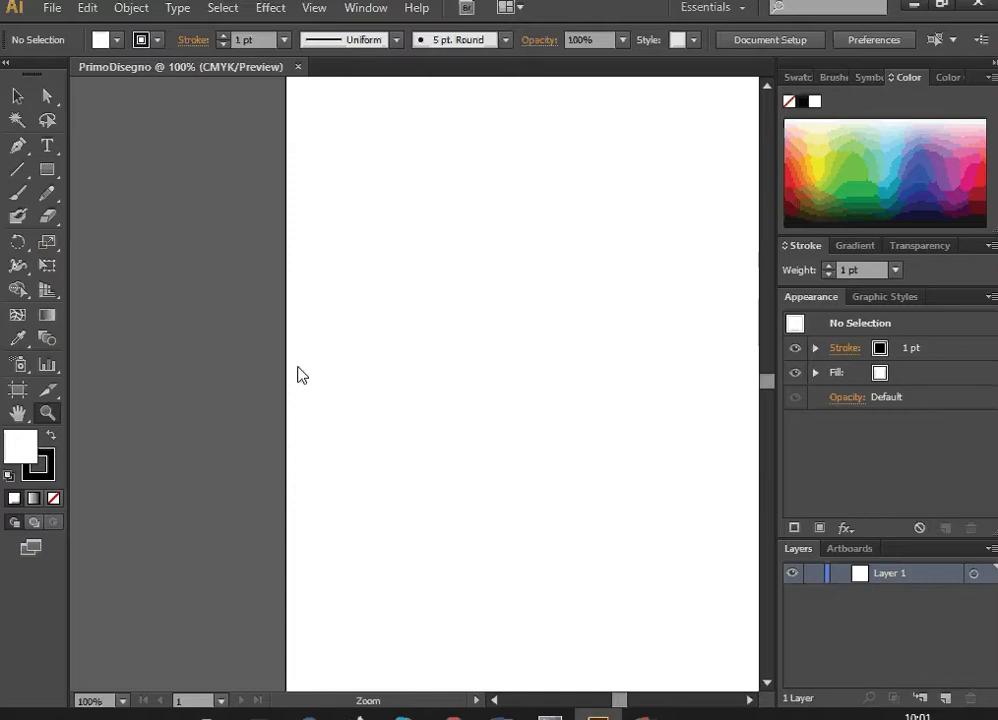
left_click(301, 352)
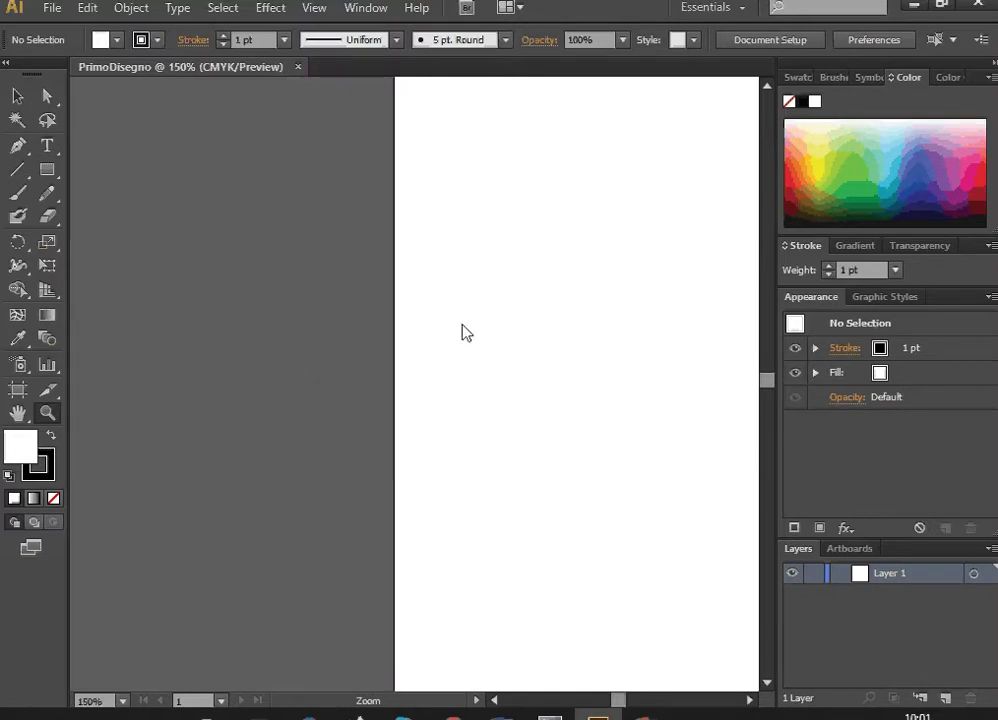
left_click(477, 350)
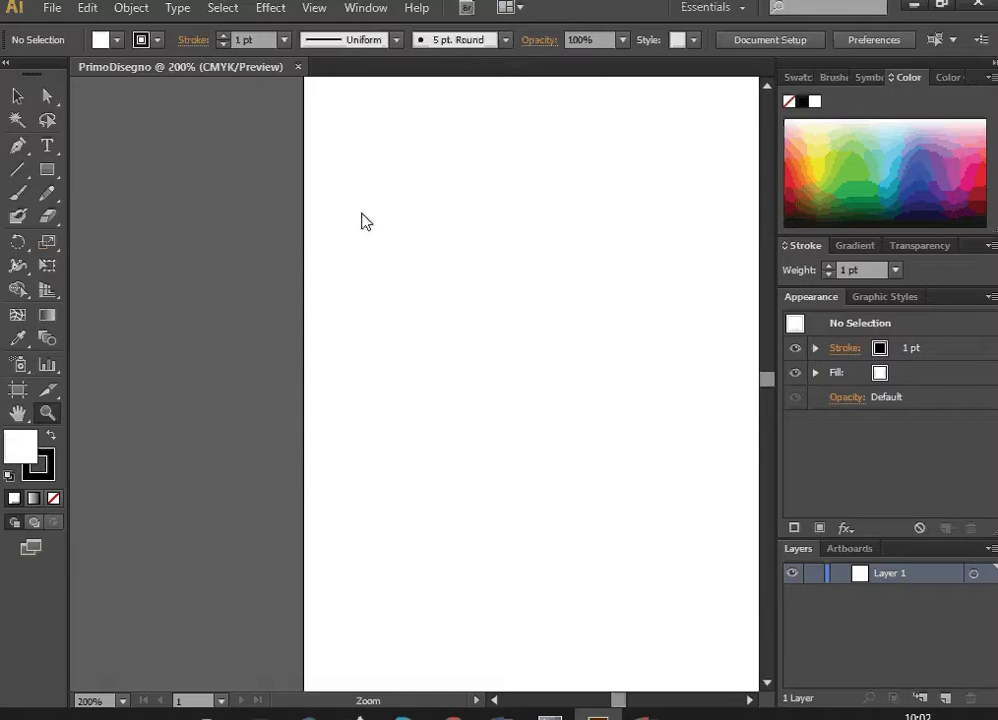
Marquee-zoom into an area of the artboard, then zoom back out to 400% and 200%.
mouse_move(355, 184)
left_mouse_down()
mouse_move(584, 339)
mouse_move(623, 351)
left_mouse_up()
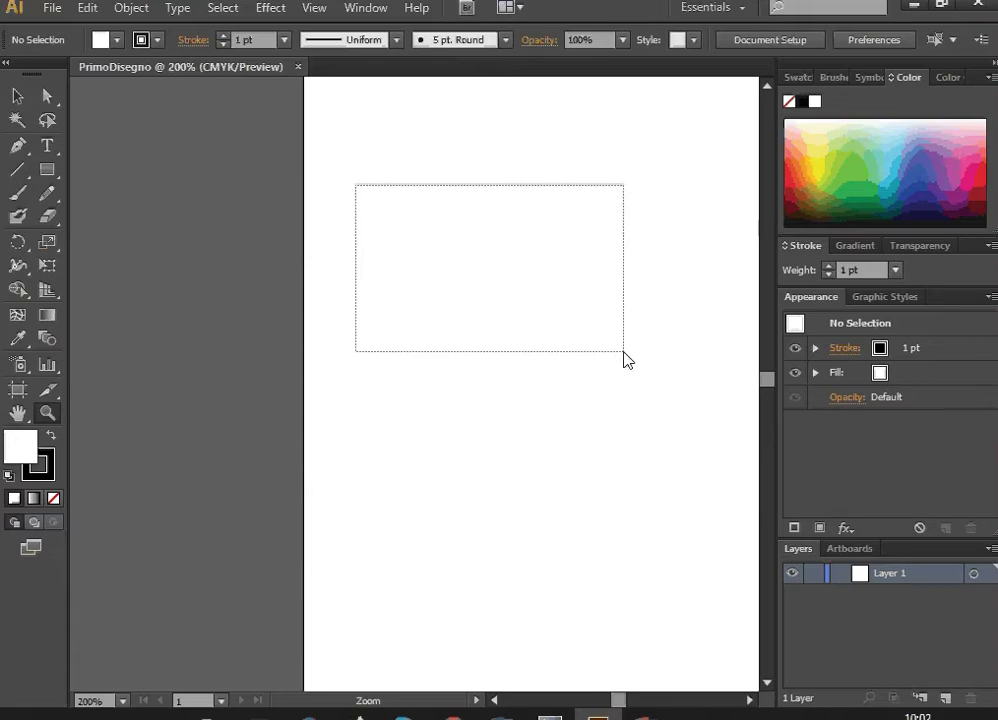
mouse_move(623, 352)
left_mouse_down()
mouse_move(593, 425)
mouse_move(630, 397)
mouse_move(628, 372)
left_mouse_up()
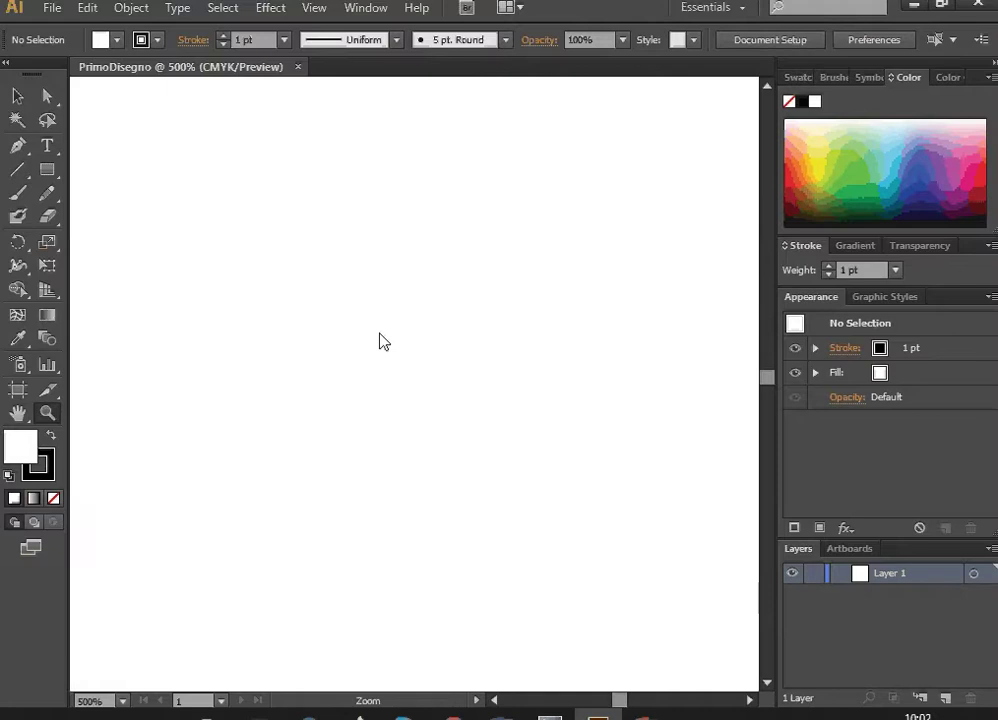
left_click(104, 702)
left_click(104, 702)
left_click(306, 279, "alt")
left_click(323, 271, "alt")
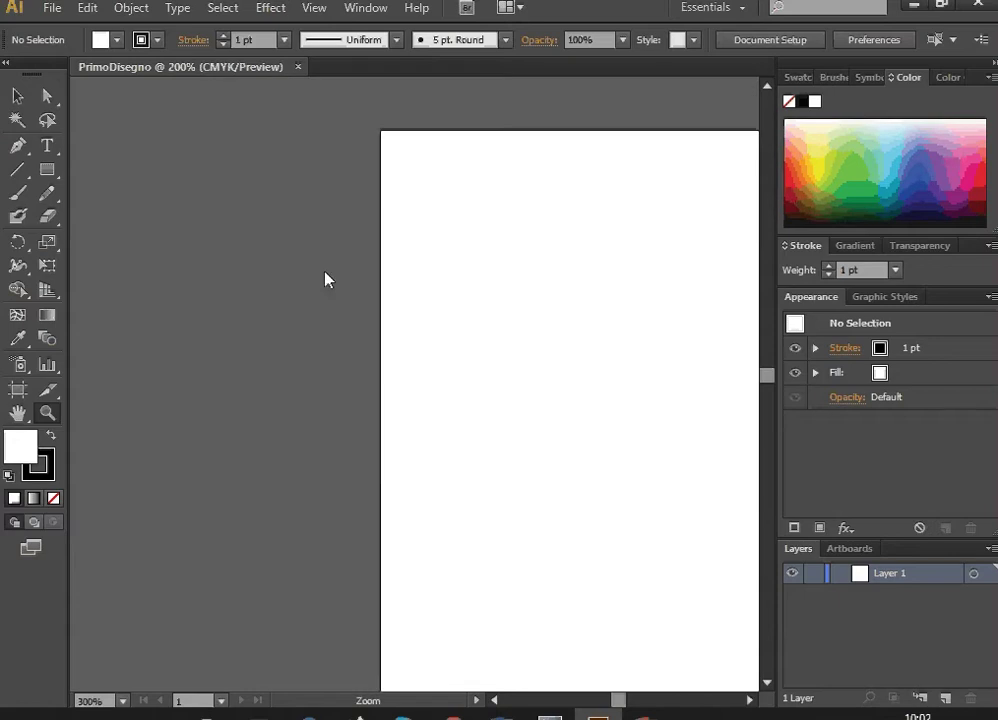
Pan around the artboard at 150% using the scrollbar arrows until its left and top edges leave view.
left_click(751, 700)
left_click(749, 702)
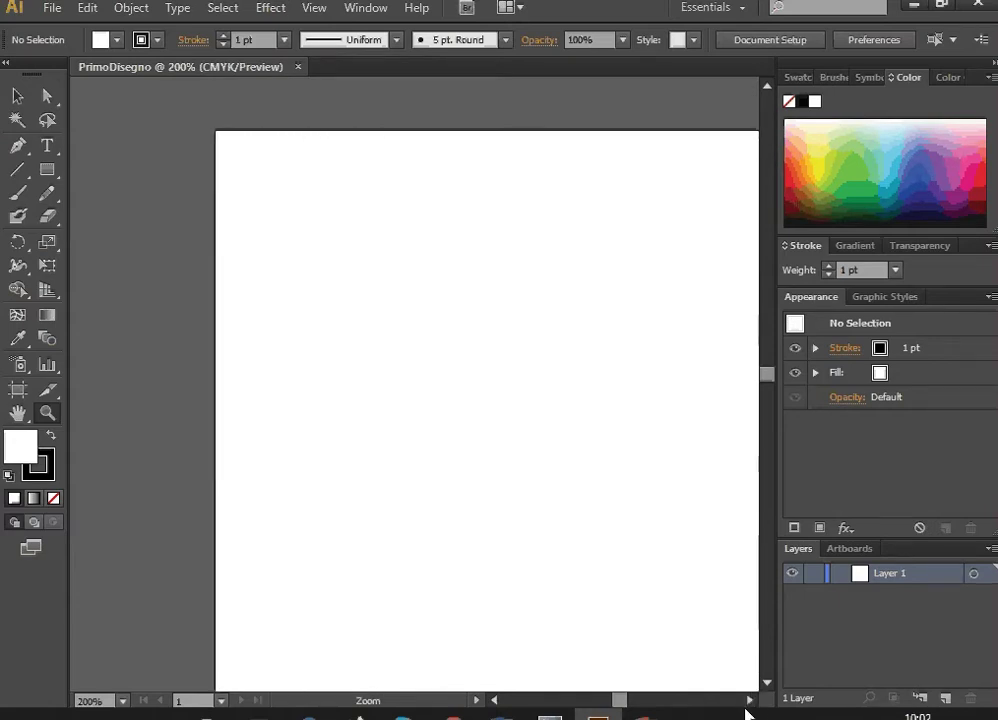
left_click(751, 700)
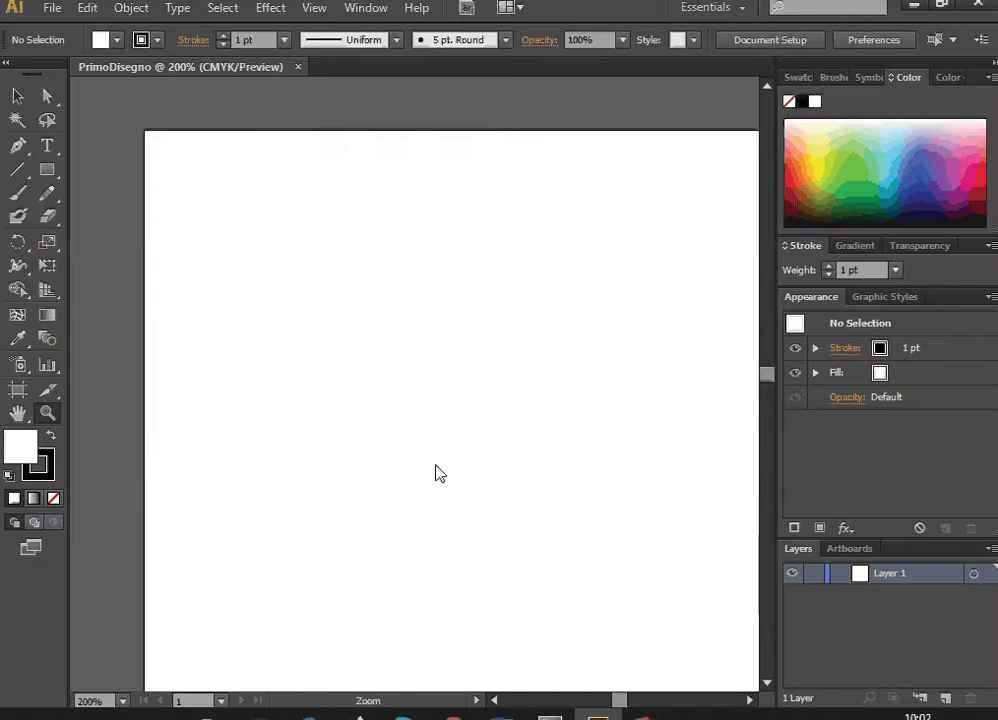
left_click(385, 421, "alt")
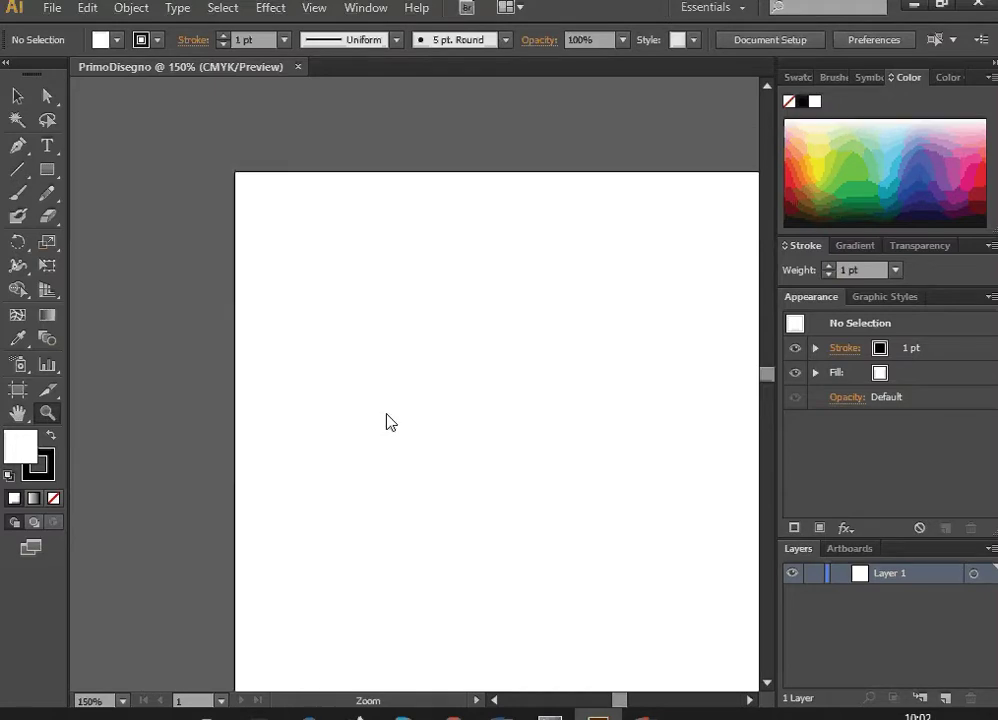
left_click(751, 700)
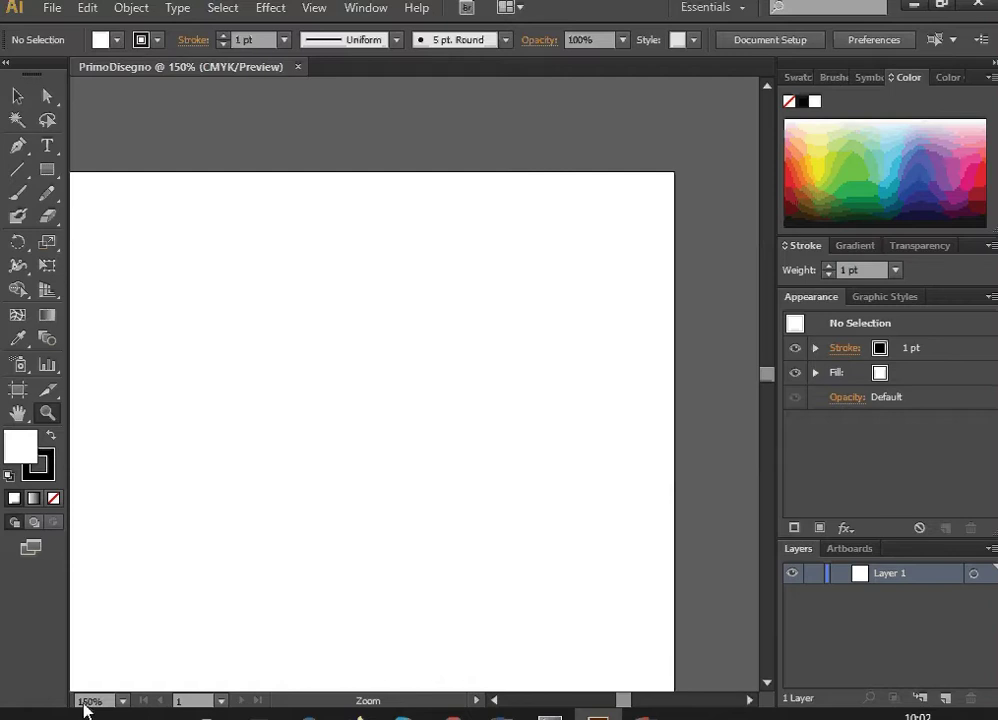
left_click(82, 702)
left_click(768, 686)
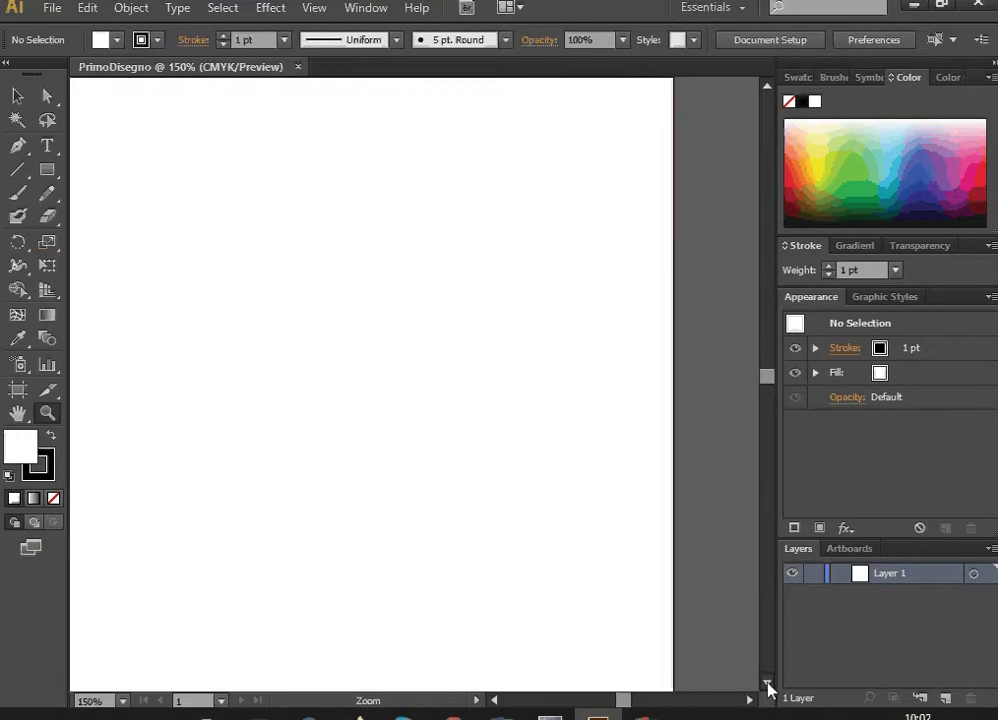
left_click(494, 700)
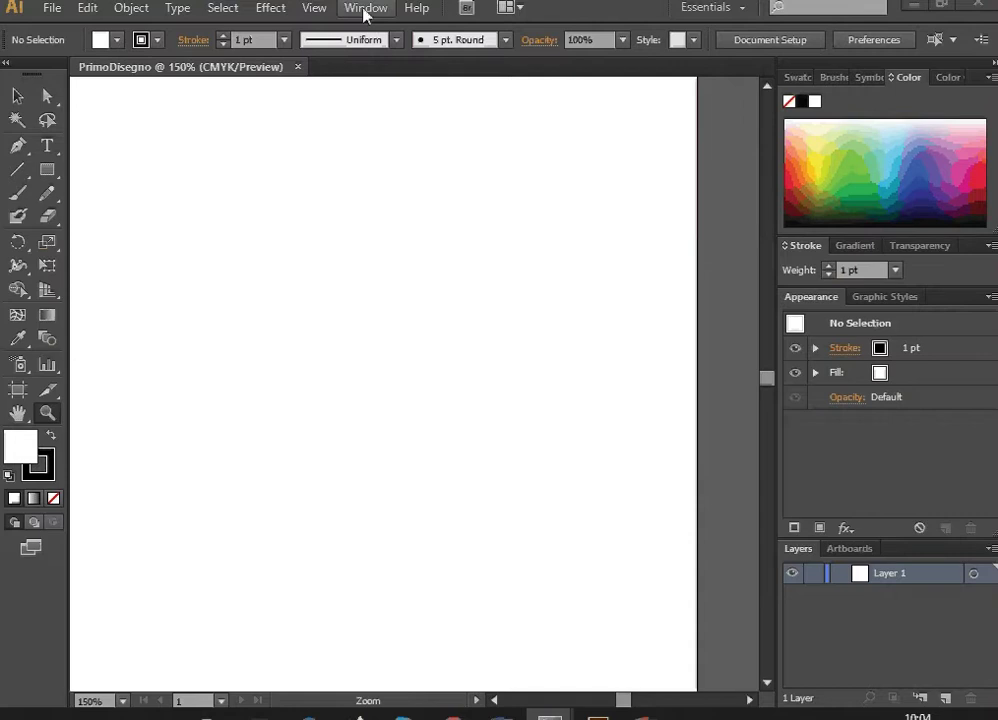
Glance at the View menu, then show the Navigator panel from the Window menu.
left_click(320, 9)
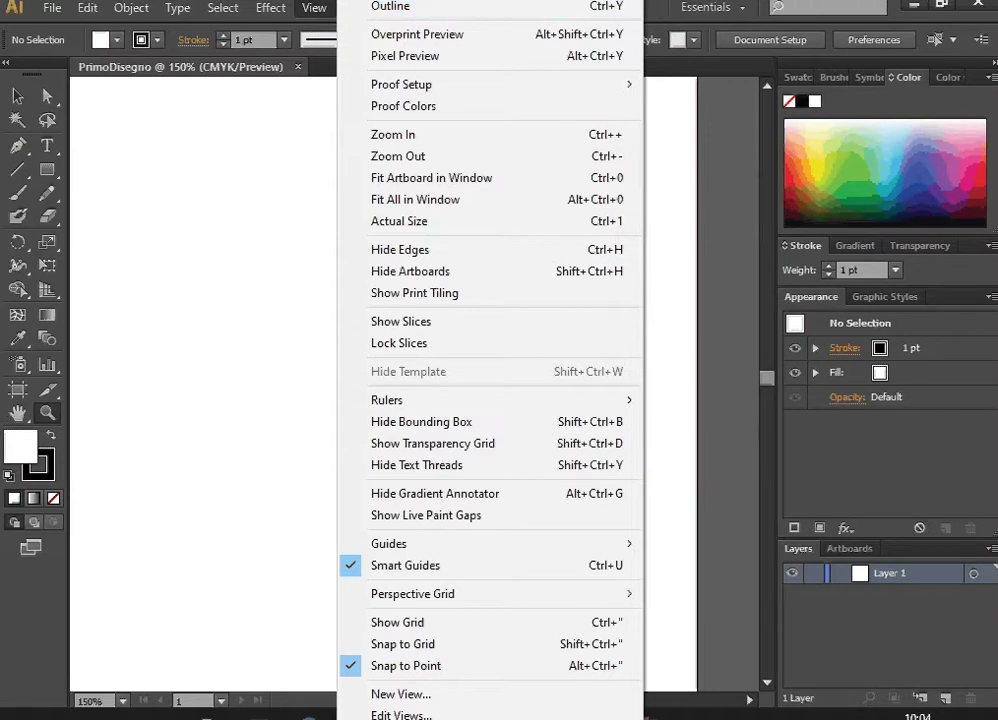
key("Escape")
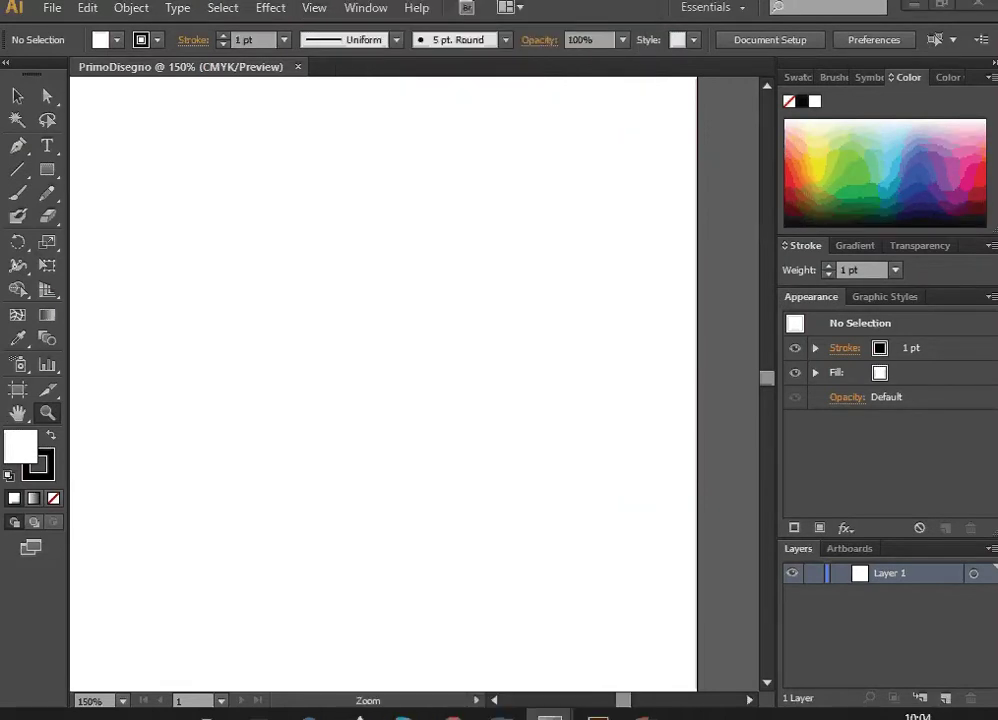
left_click(366, 9)
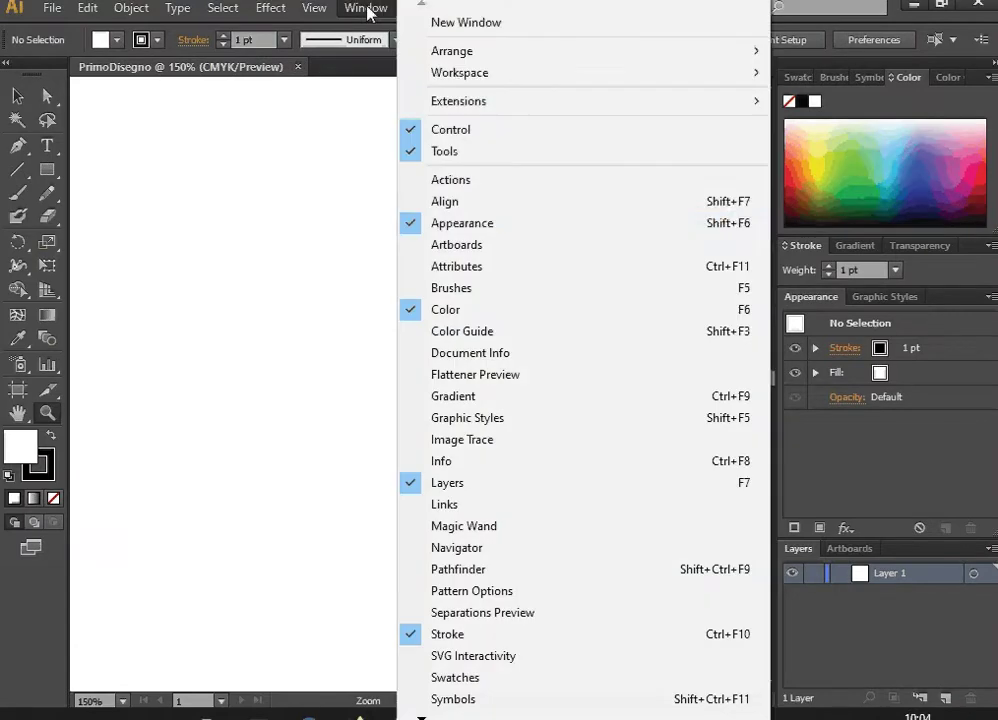
left_click(463, 546)
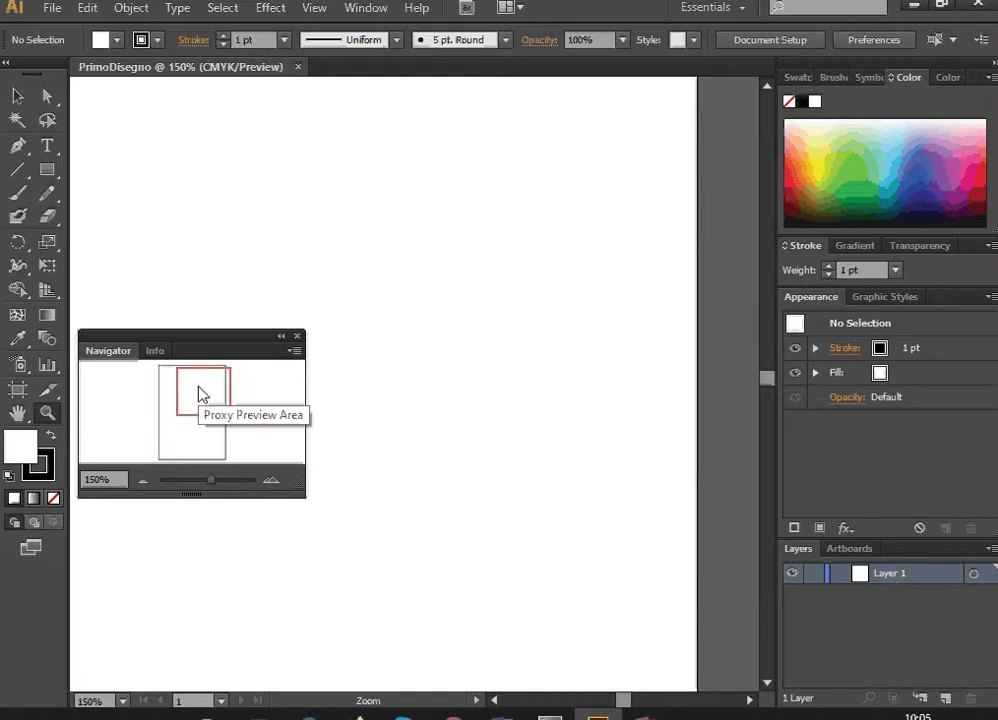
Pan to the artboard top in the Navigator, enter 100% zoom, try the slider, then reset with Ctrl+1.
mouse_move(206, 400)
left_mouse_down()
mouse_move(200, 394)
mouse_move(199, 420)
mouse_move(211, 414)
mouse_move(205, 398)
mouse_move(176, 403)
mouse_move(209, 411)
left_mouse_up()
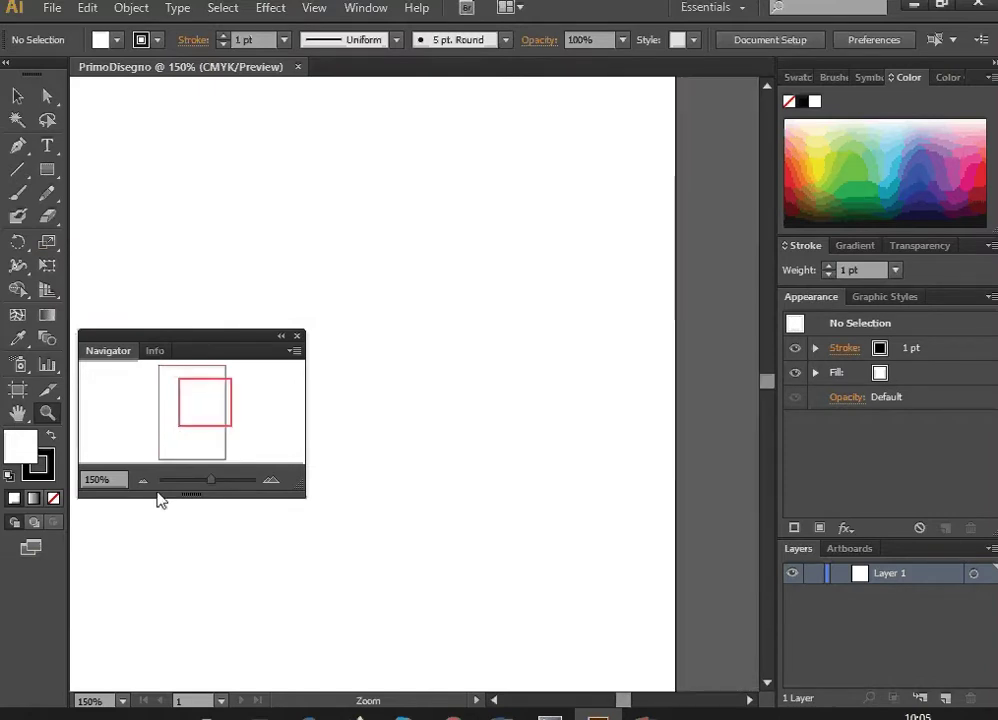
left_click(100, 480)
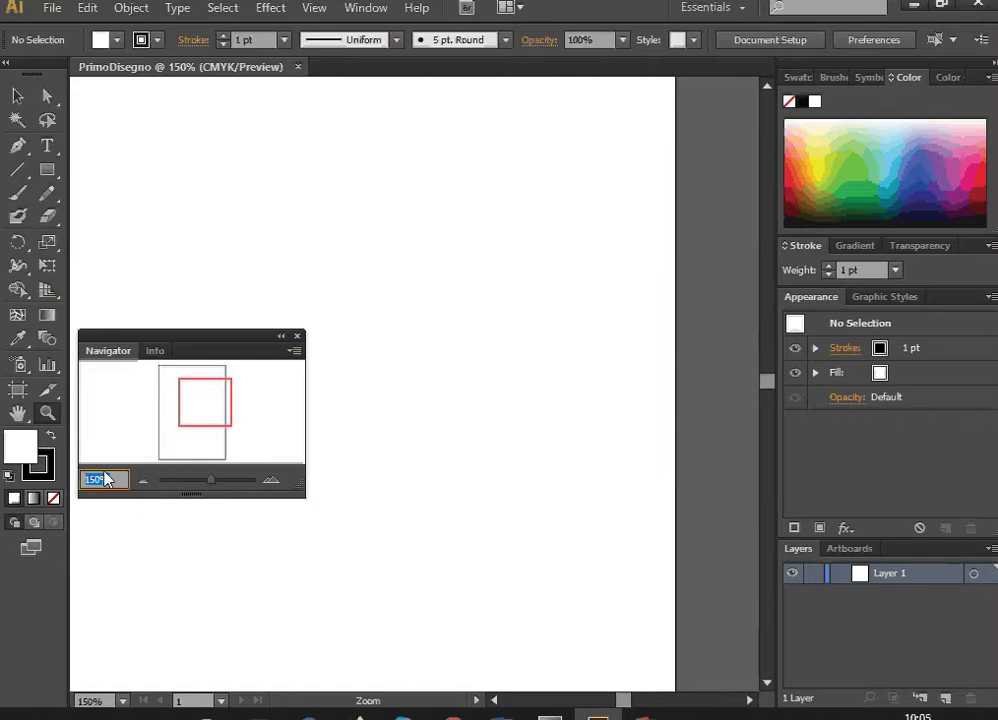
left_click(116, 482)
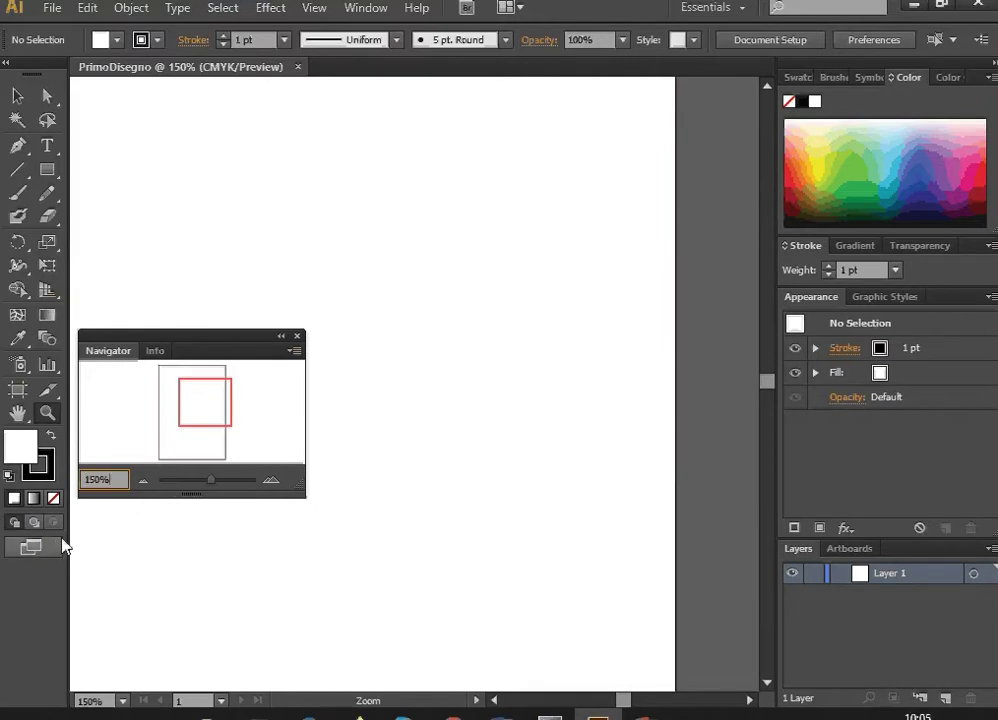
left_click_drag(110, 480, 76, 482)
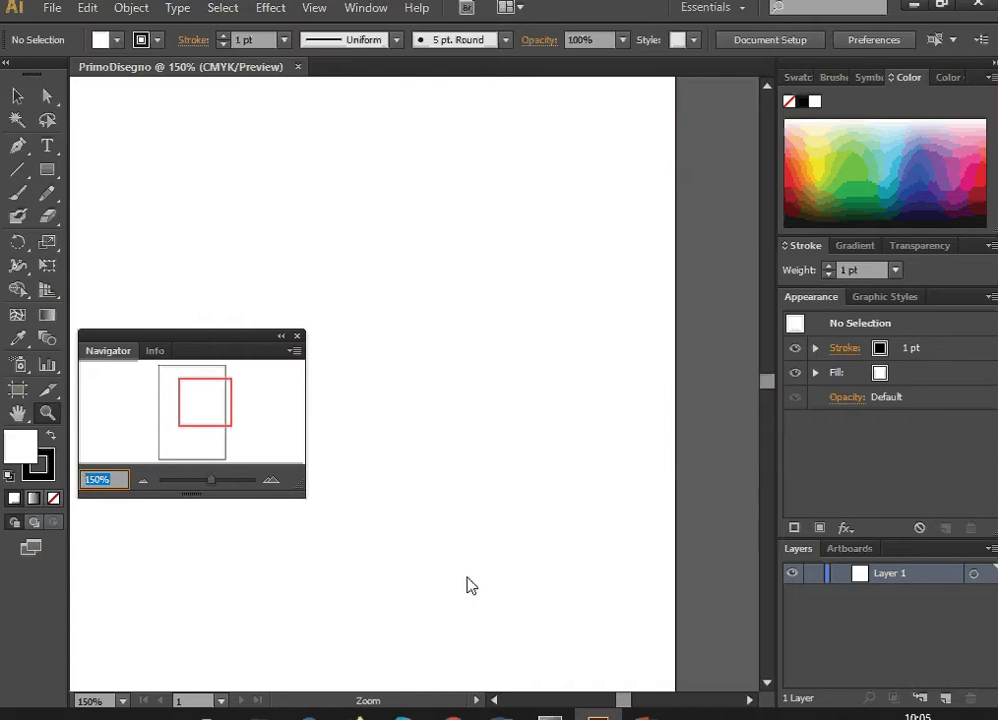
type("1")
type("00")
key("Return")
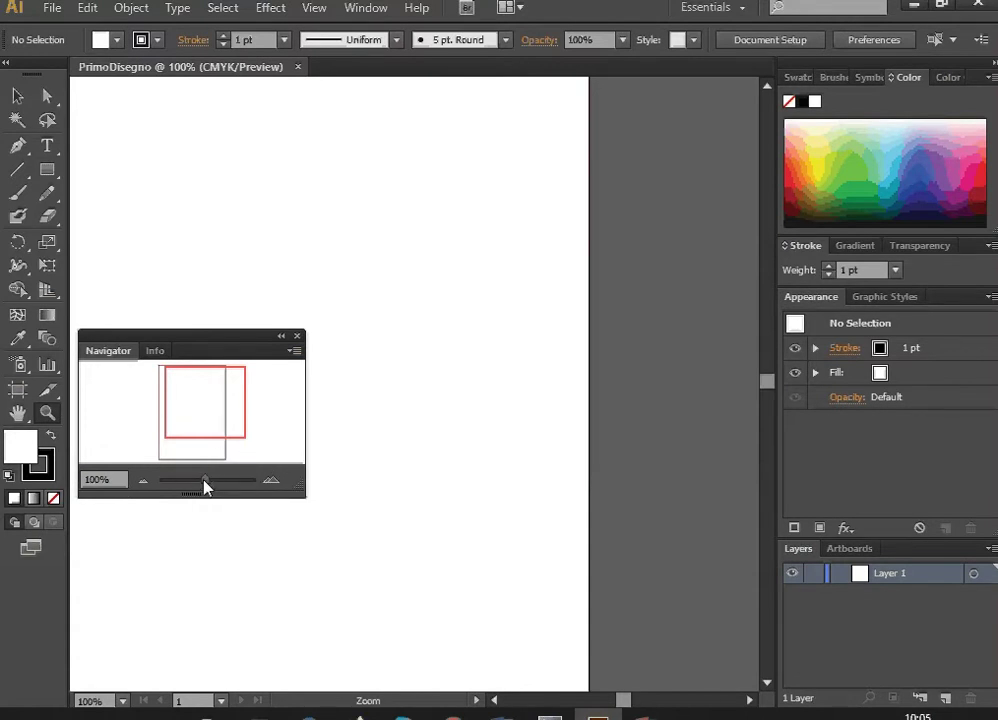
mouse_move(204, 480)
left_mouse_down()
mouse_move(192, 481)
mouse_move(219, 481)
left_mouse_up()
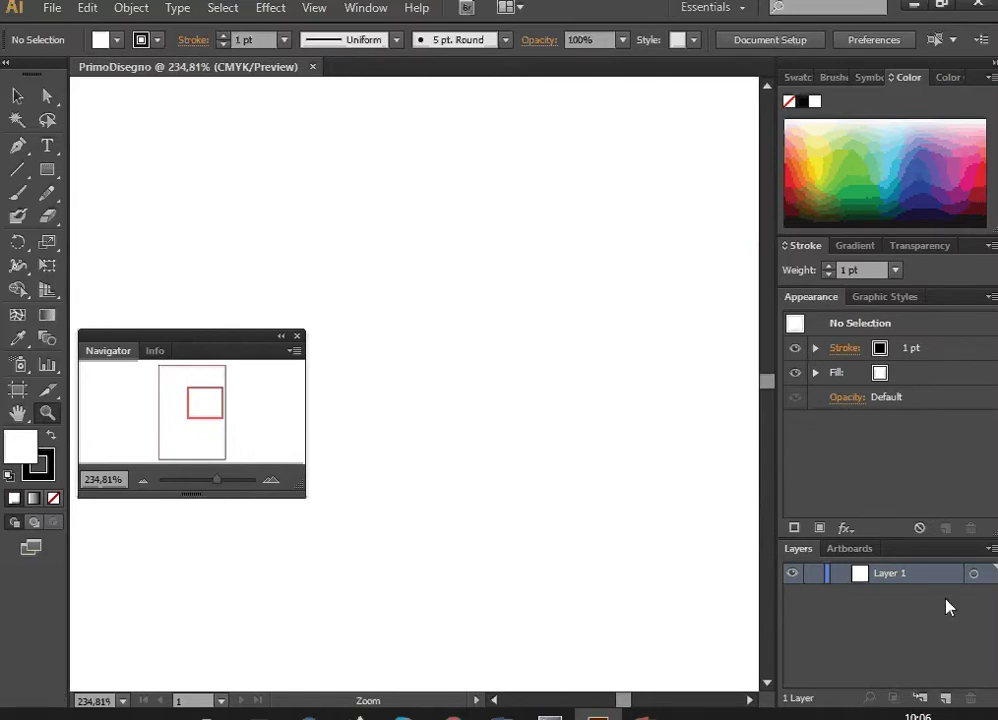
key("ctrl+1")
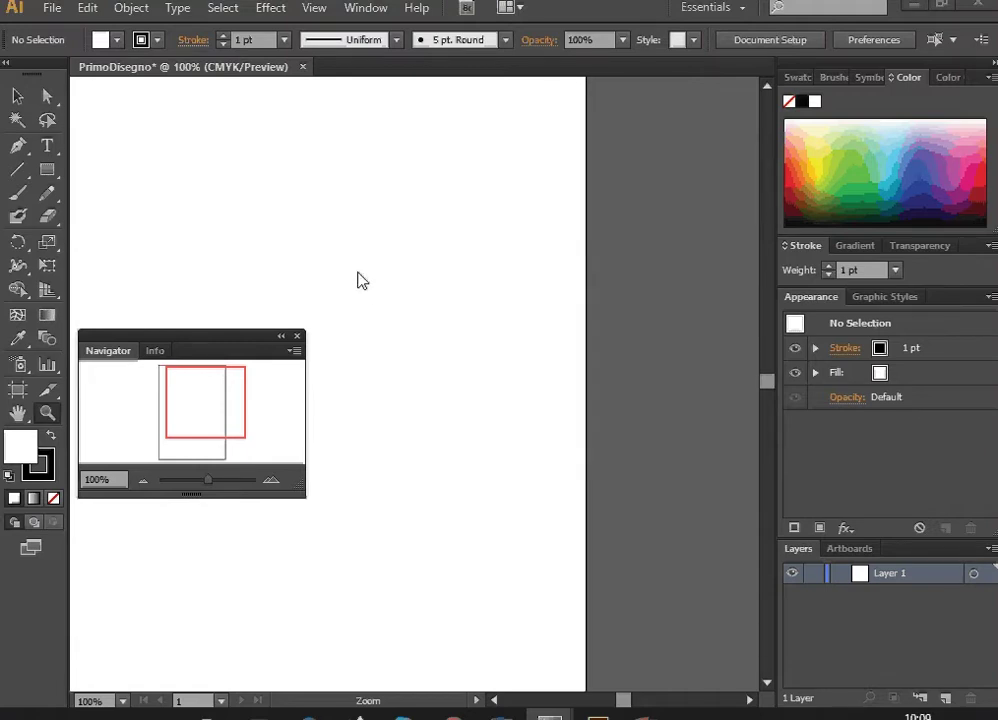
Switch the view to Outline, then Pixel Preview, then Overprint Preview.
left_click(322, 16)
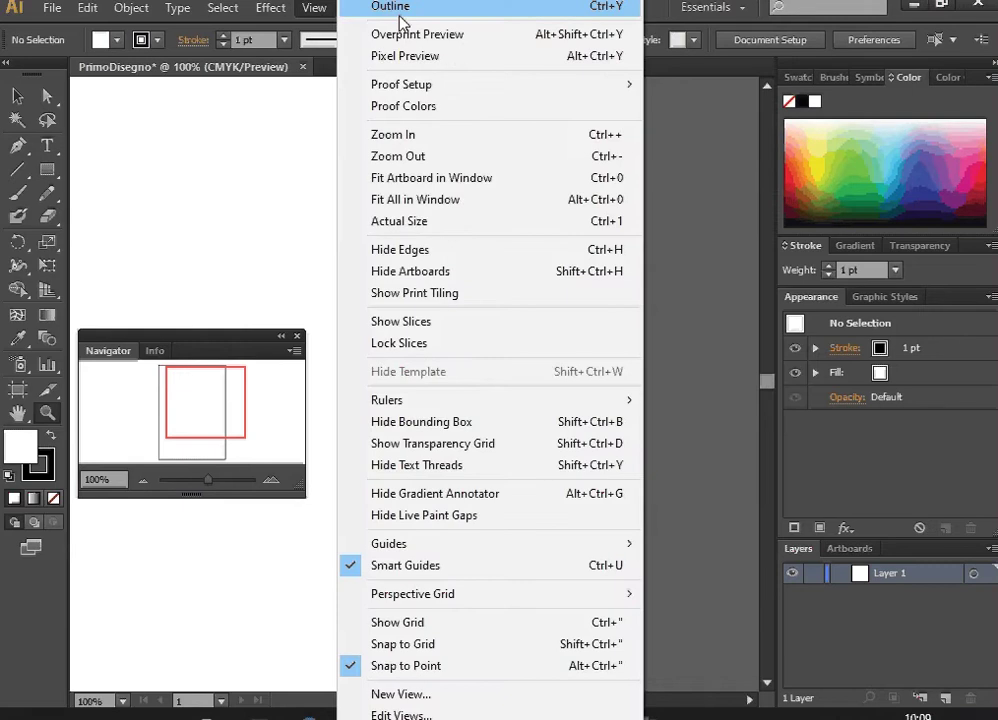
left_click(399, 14)
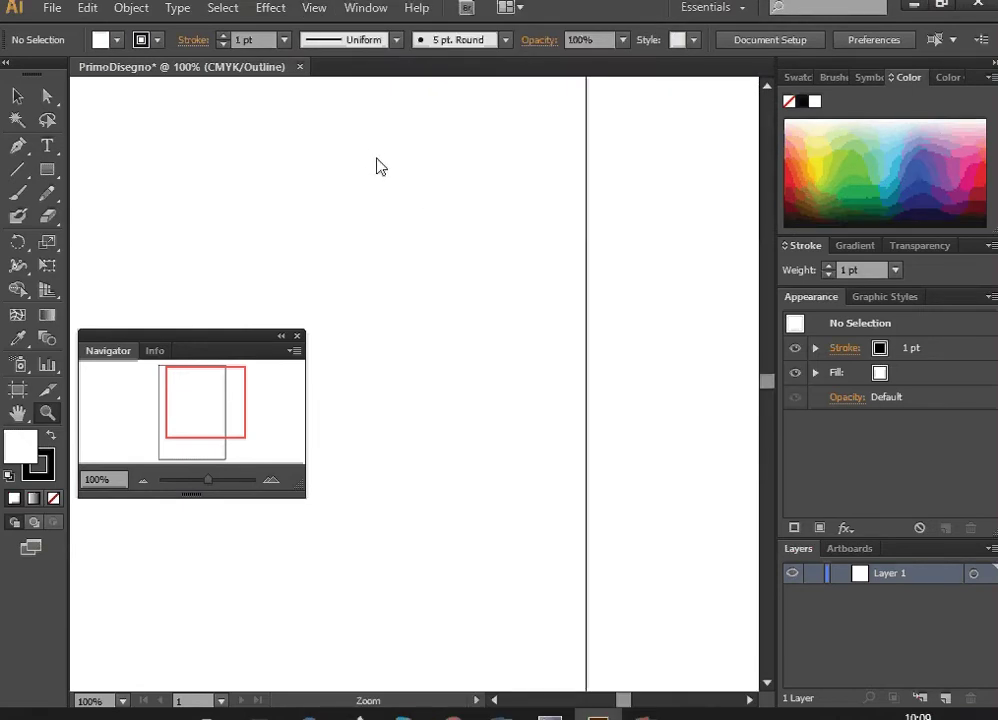
left_click(314, 8)
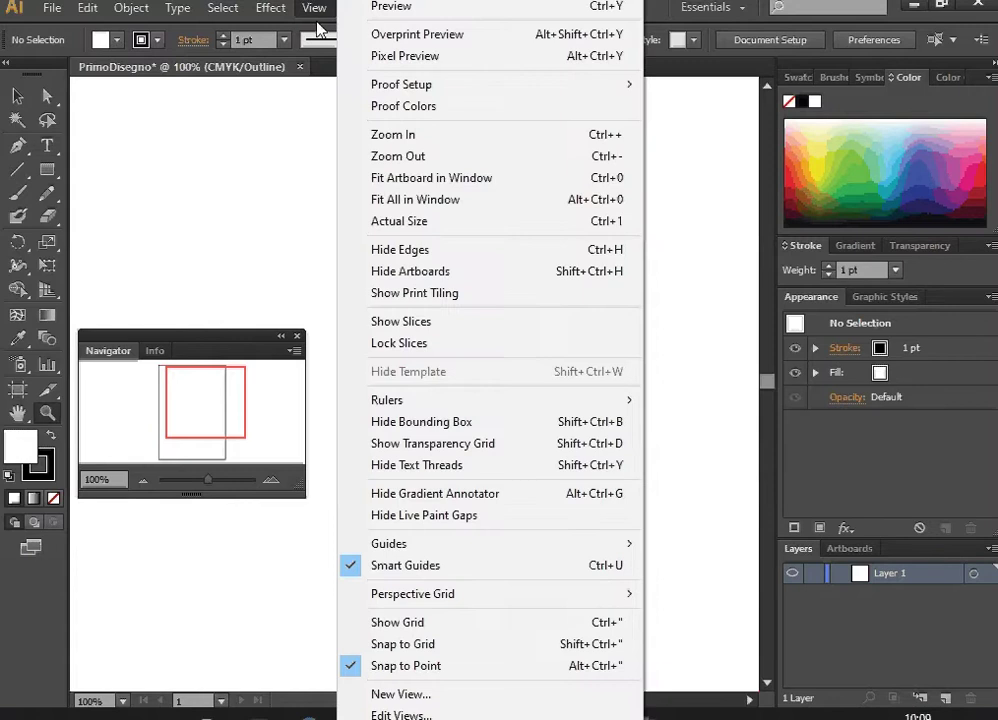
left_click(405, 56)
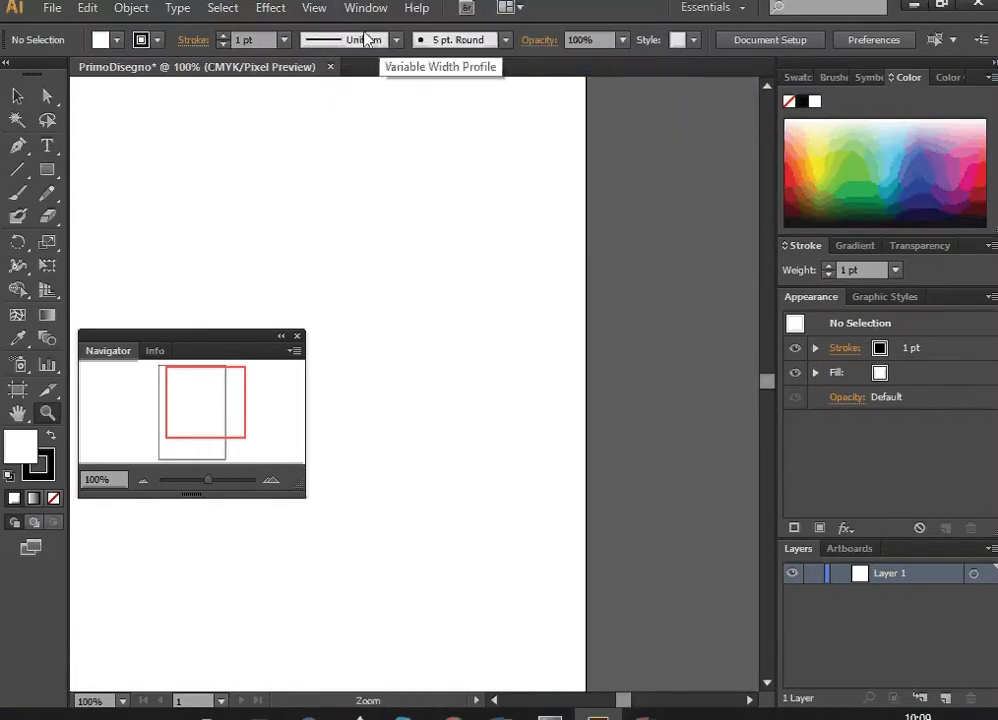
left_click(316, 9)
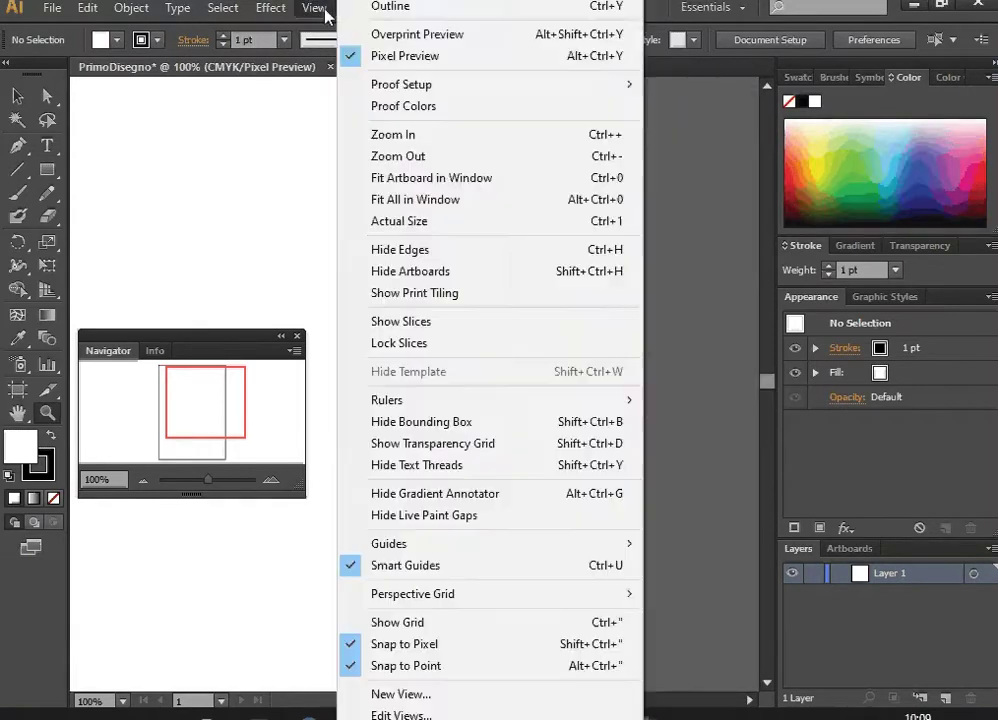
left_click(391, 33)
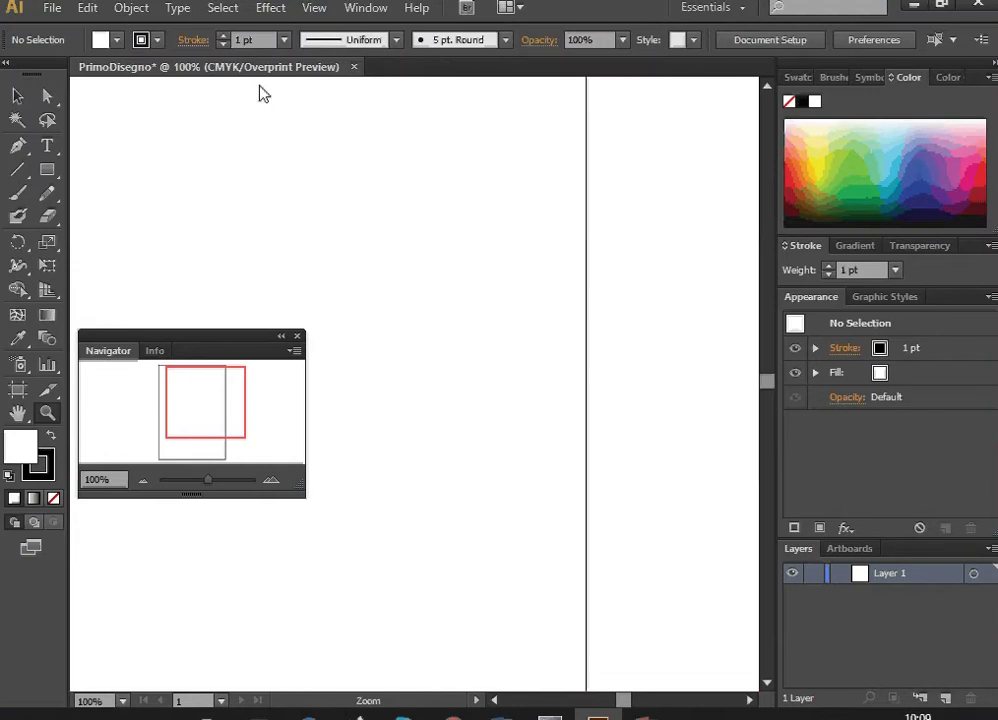
Return to Outline, settle on Pixel Preview, then choose the Selection and Paintbrush tools.
left_click(314, 8)
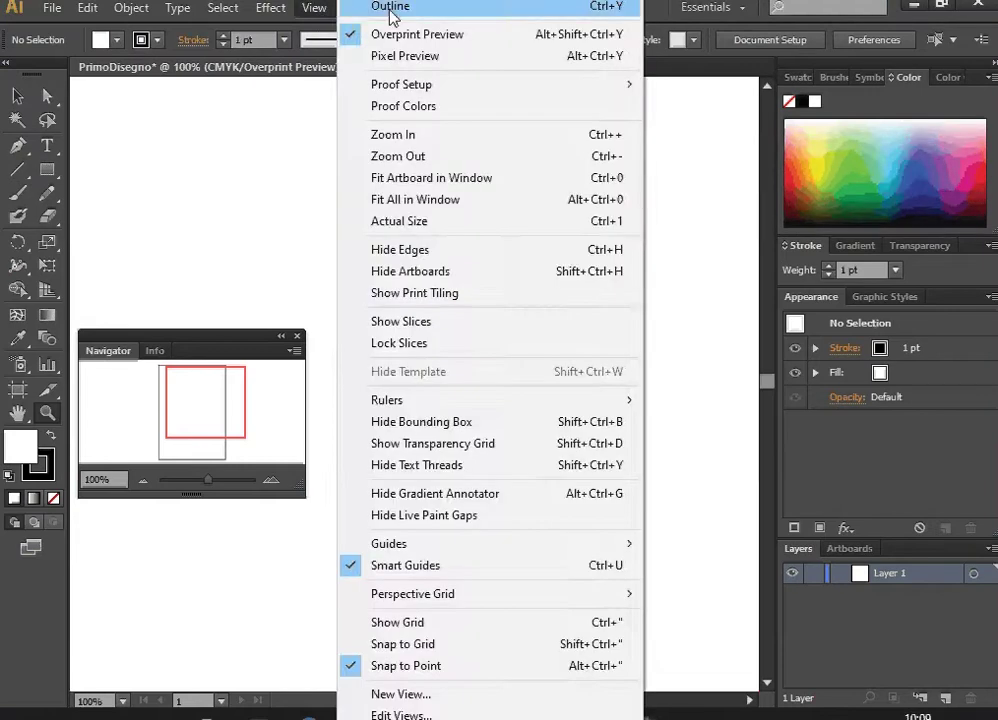
left_click(390, 15)
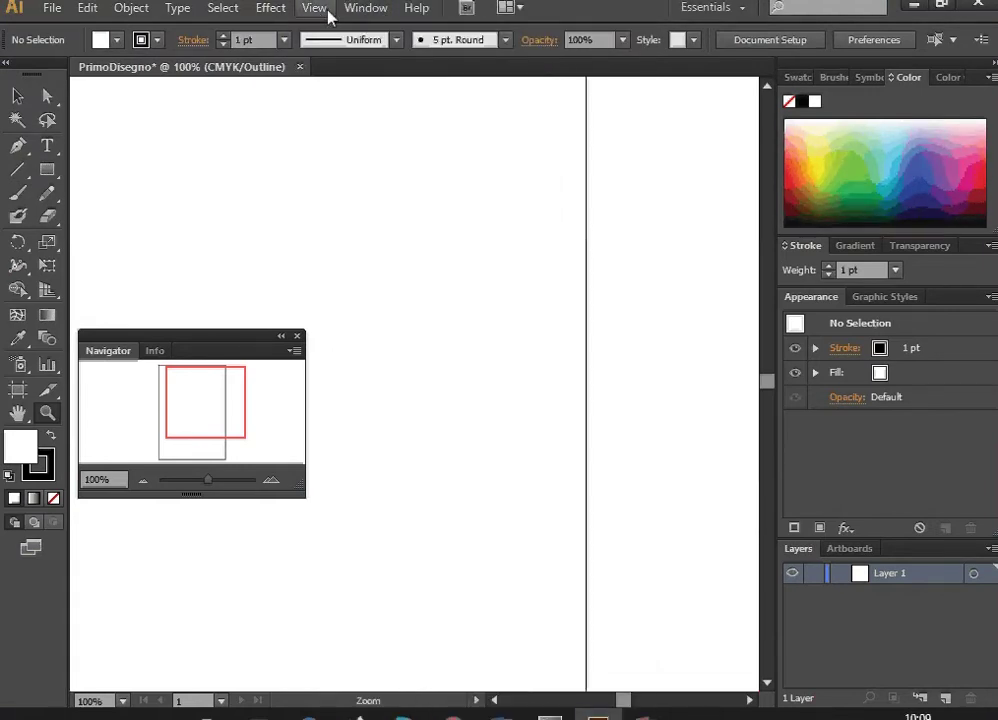
left_click(325, 11)
left_click(380, 56)
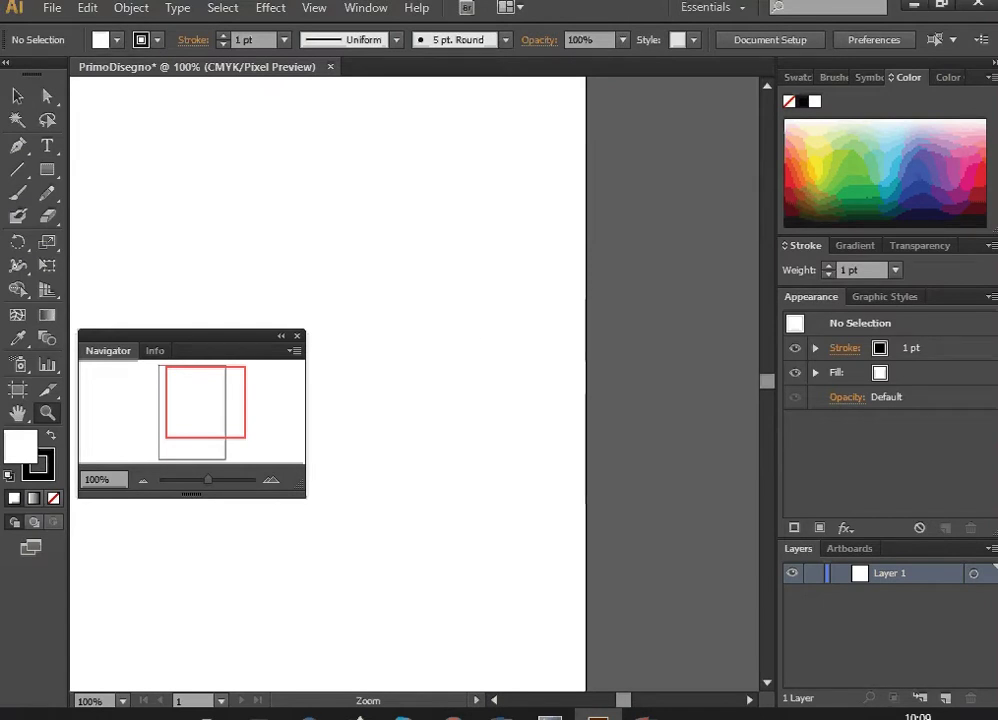
key("v")
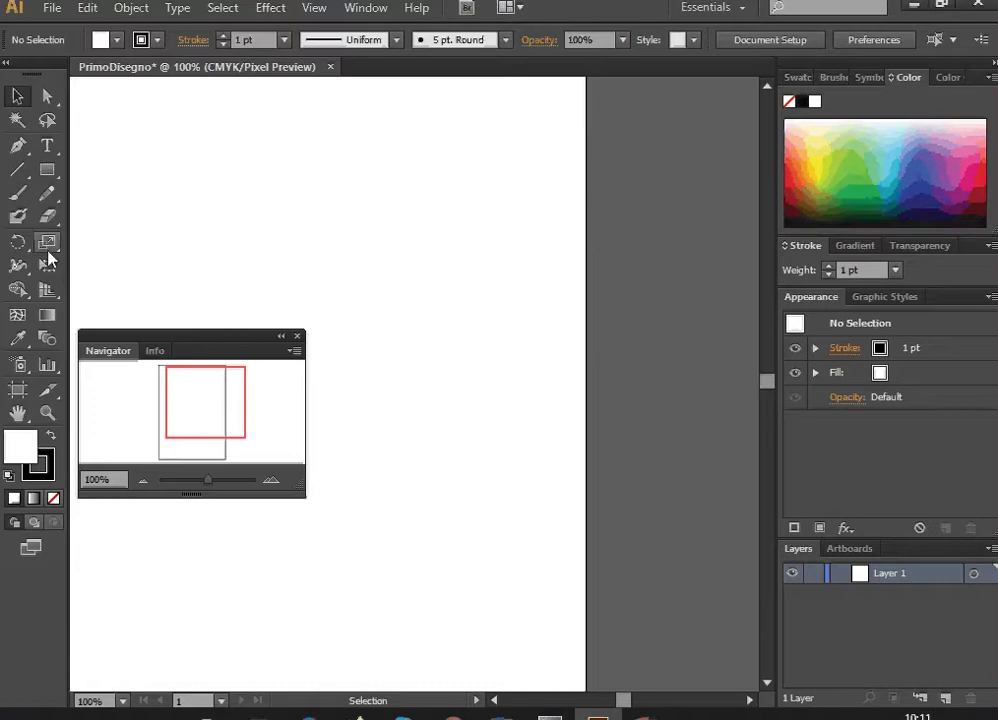
left_click(17, 193)
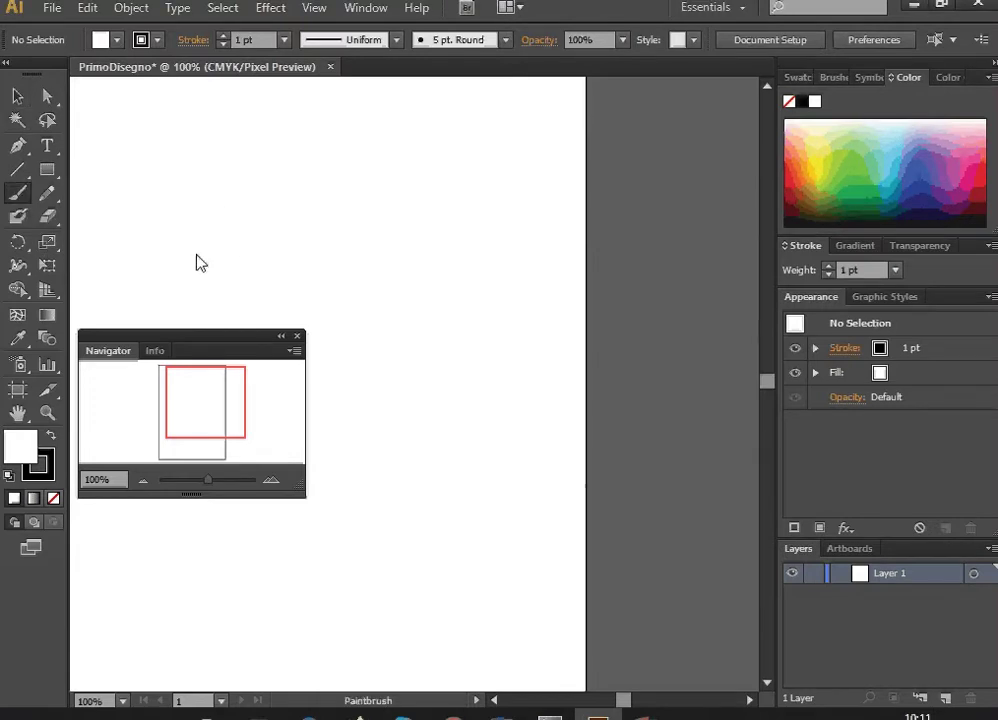
Step from the Pencil tool to the Eraser tool and back to the Selection tool.
left_click(50, 197)
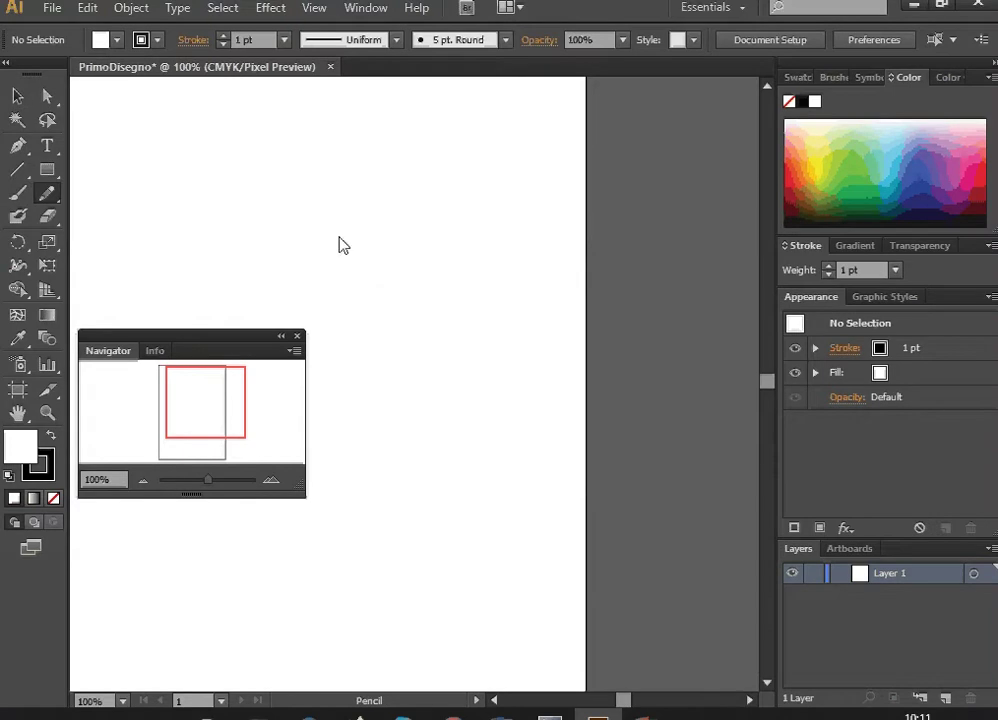
left_click(47, 216)
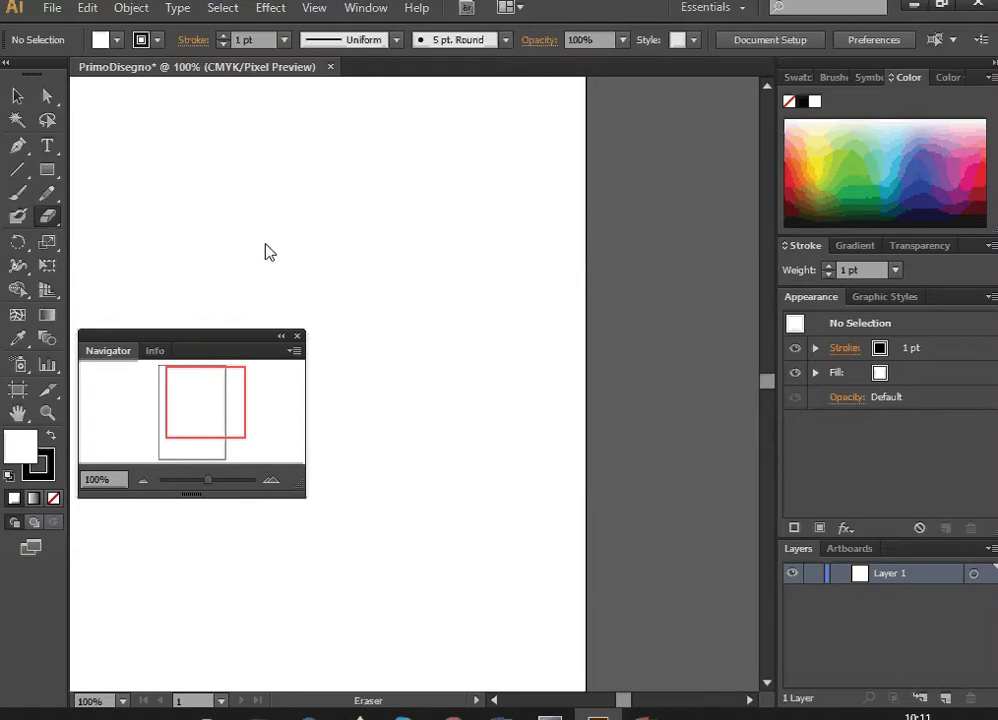
left_click(16, 98)
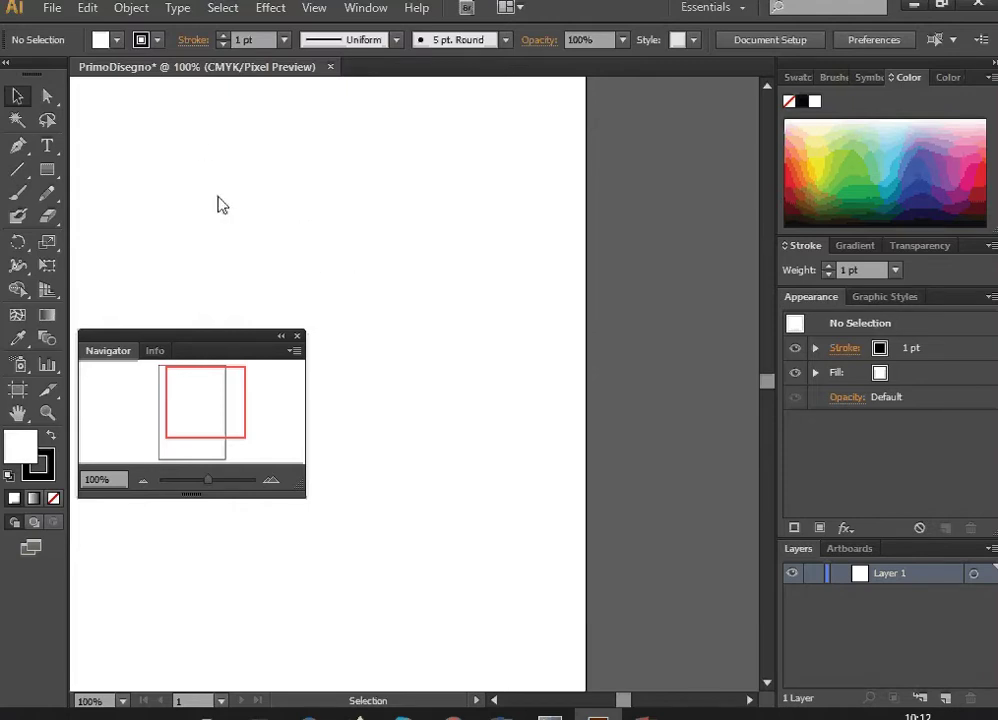
left_click(86, 10)
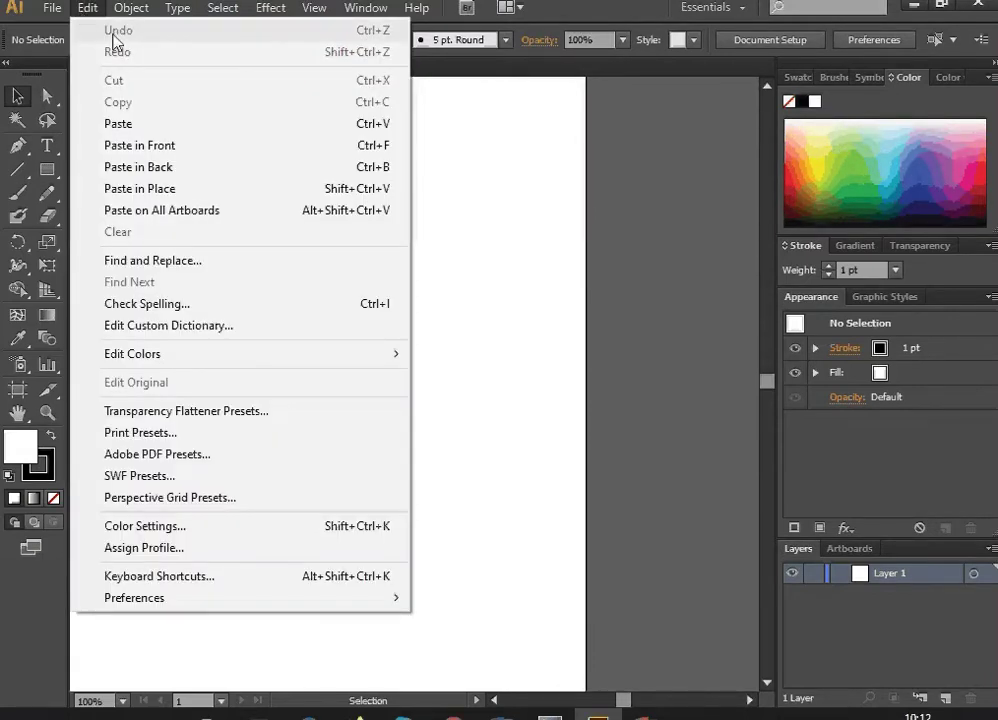
left_click(481, 212)
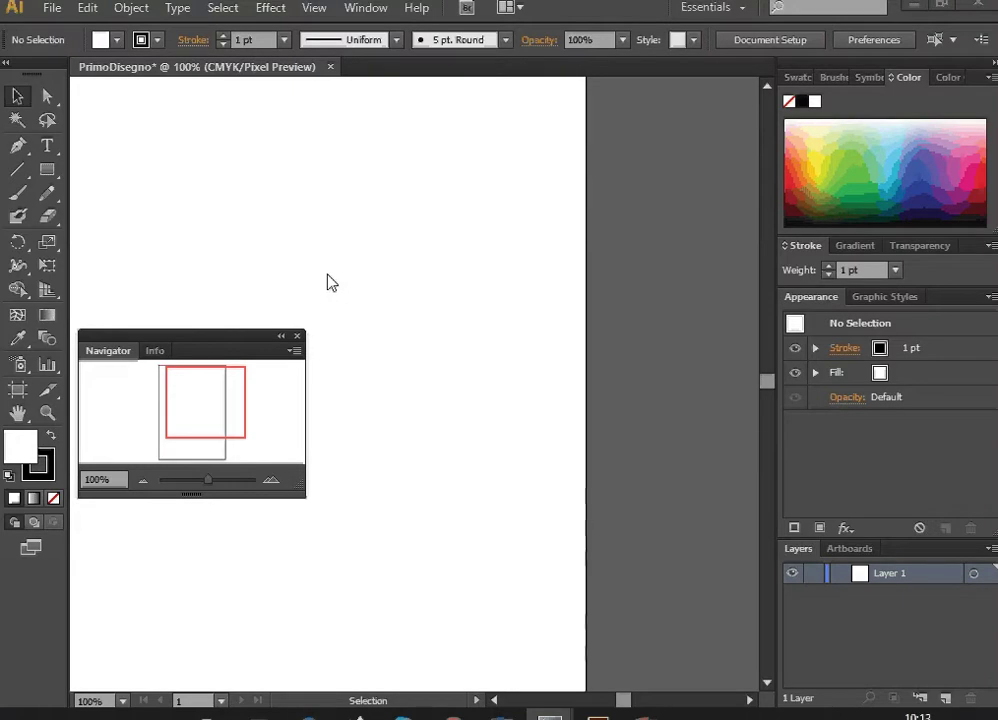
Turn on Show Rulers from the View menu for the PrimoDisegno canvas.
left_click(320, 12)
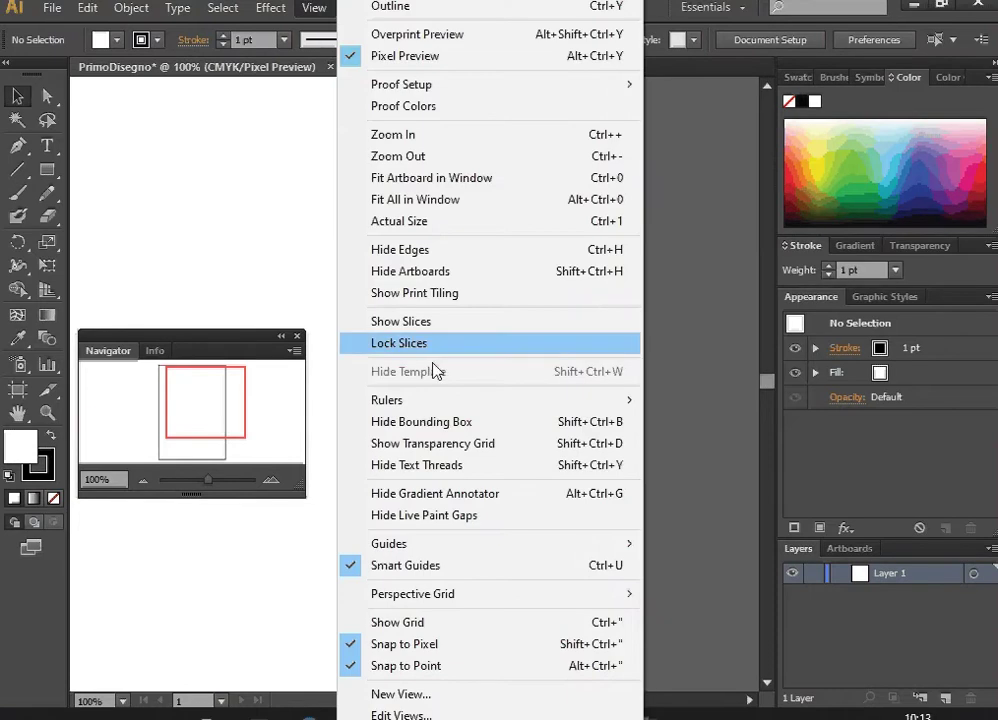
mouse_move(420, 400)
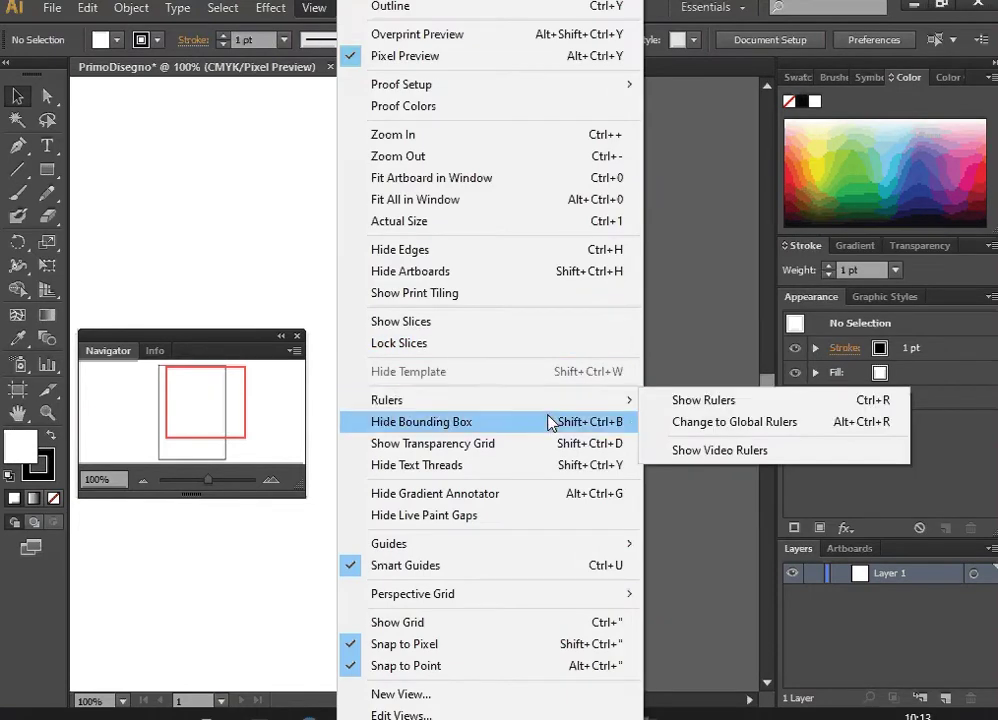
left_click(681, 402)
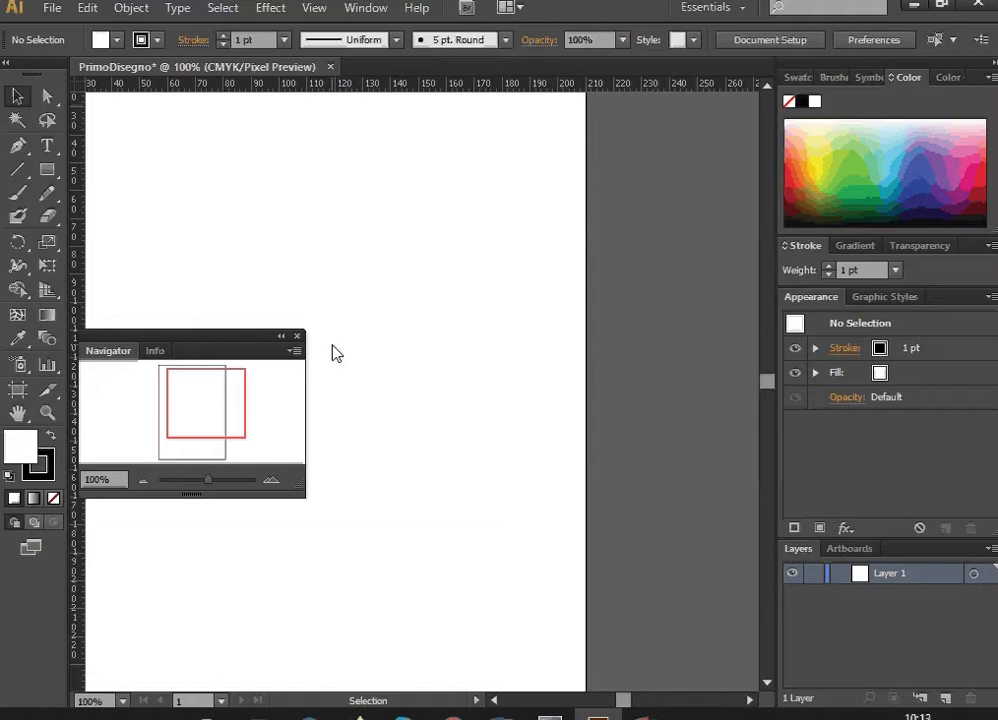
key("ctrl+r")
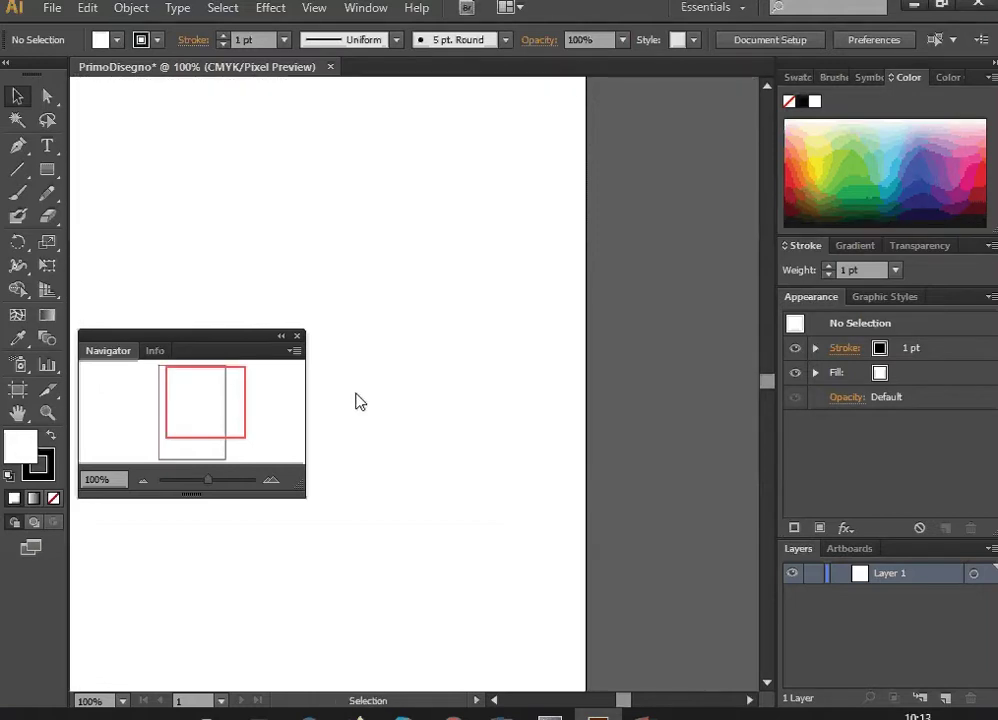
key("ctrl+r")
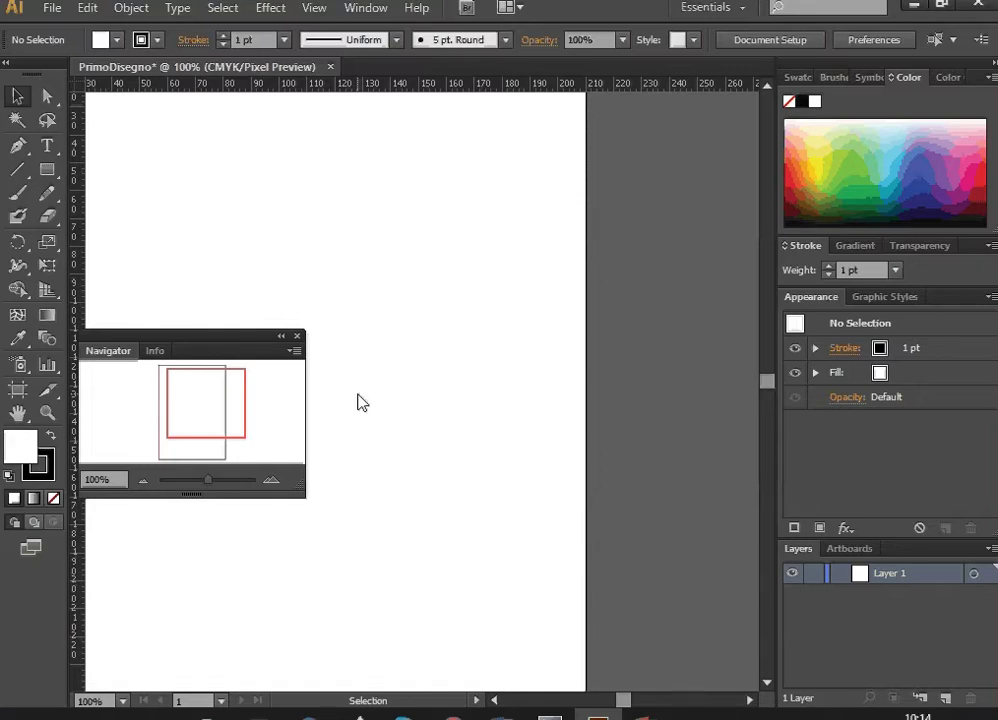
key("ctrl")
key("ctrl+r")
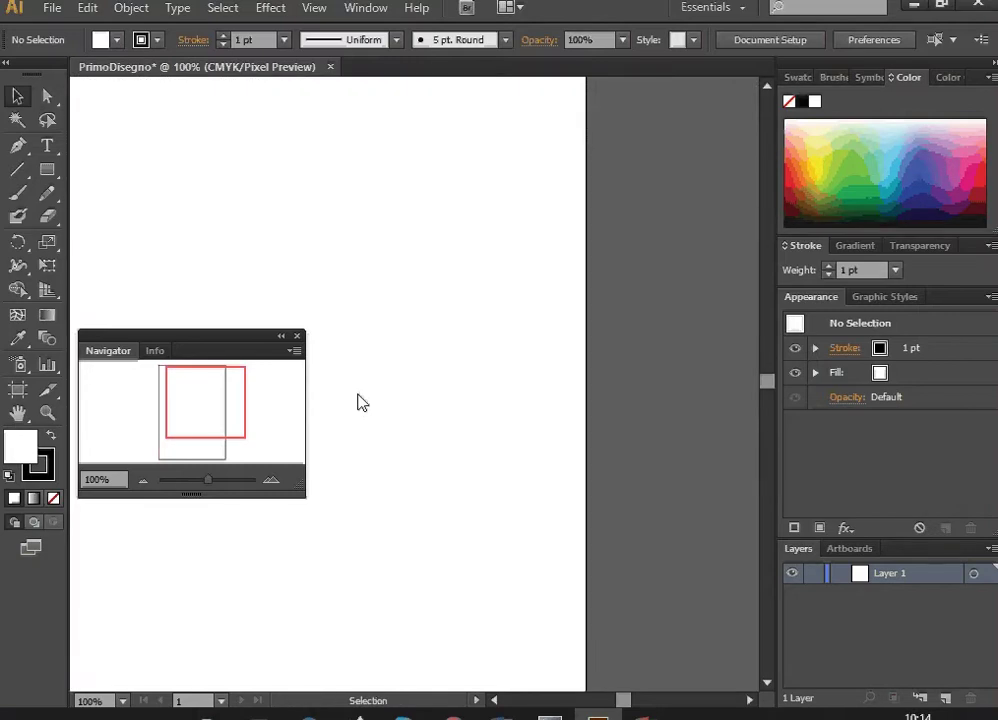
key("ctrl+r")
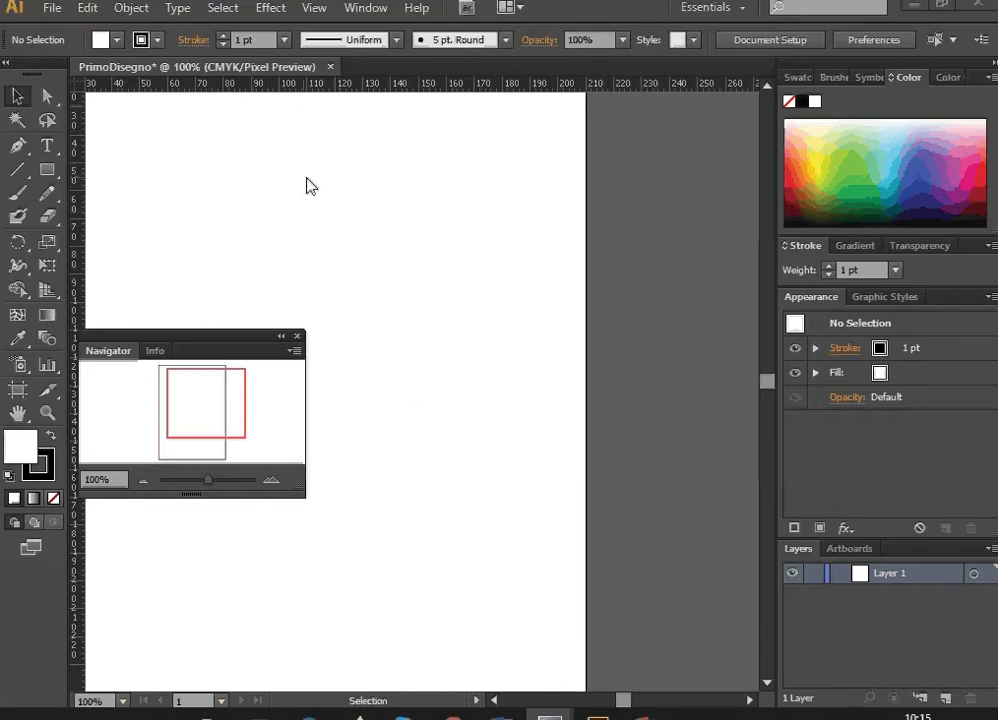
Set the ruler units to Centimeters via the ruler's context menu.
right_click(312, 87)
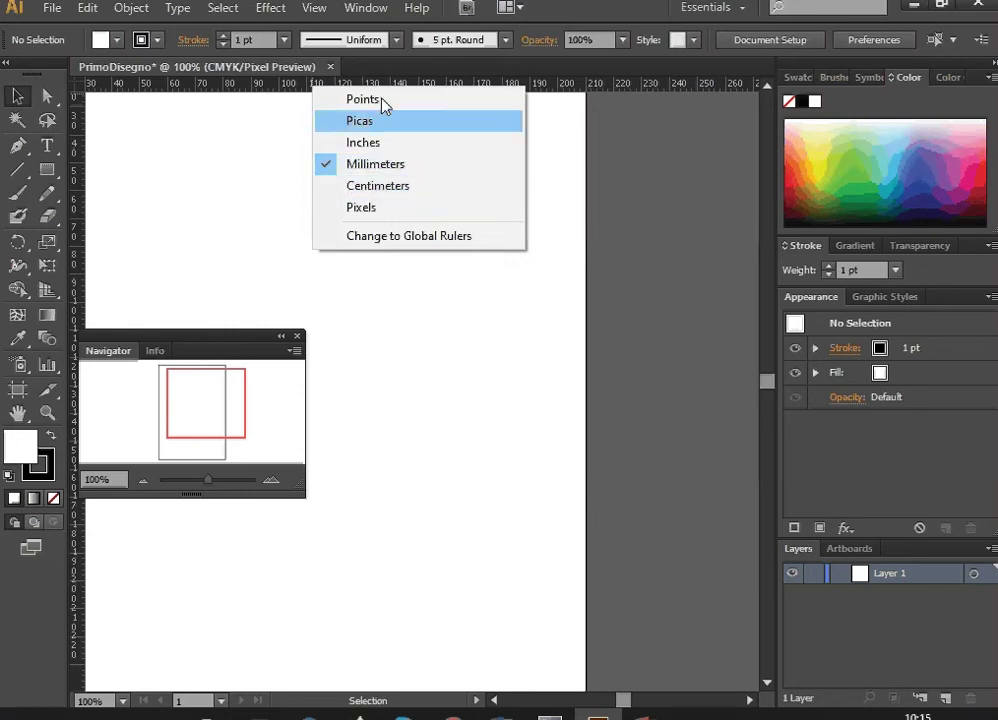
left_click(382, 186)
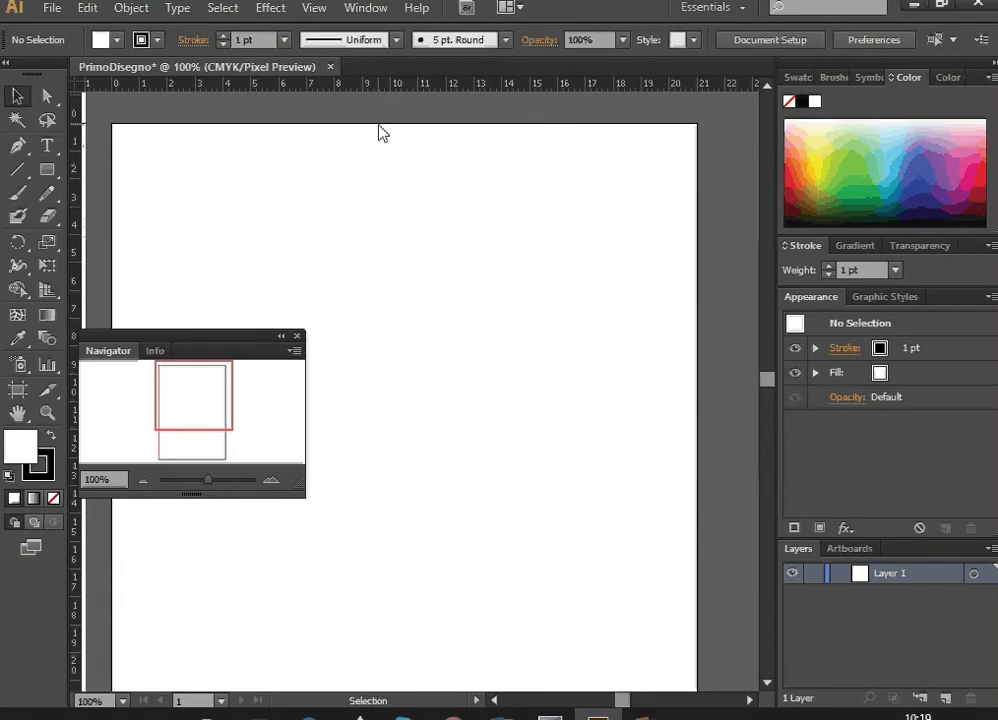
Drag two horizontal guides and two vertical guides, near 11 and 13 cm, onto the artboard.
left_click_drag(396, 87, 394, 228)
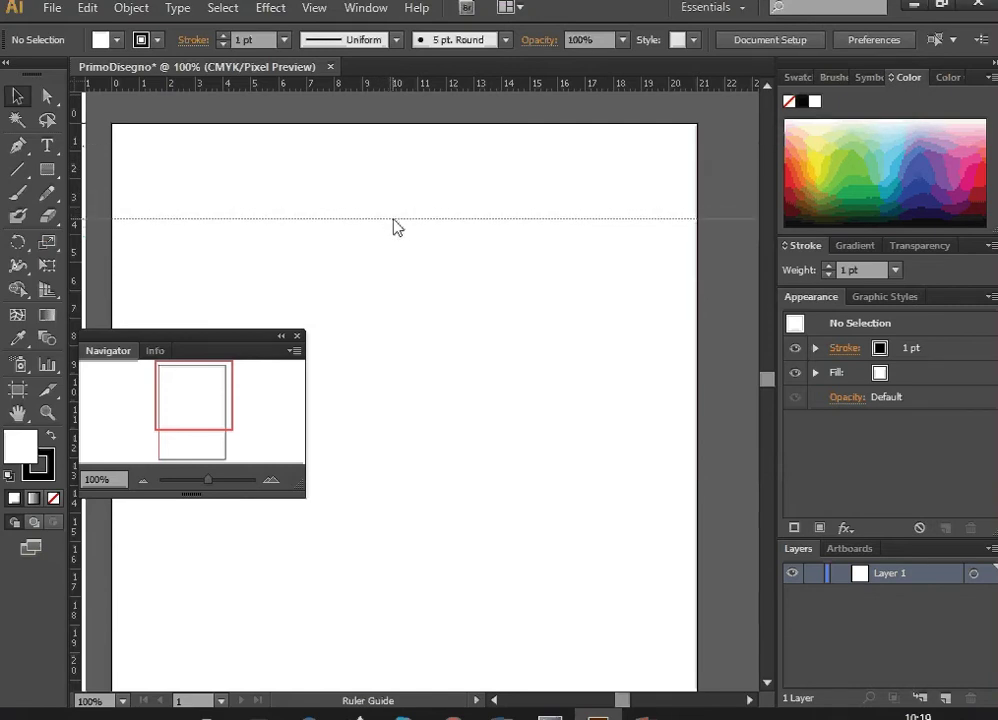
mouse_move(394, 228)
left_mouse_down()
mouse_move(391, 206)
mouse_move(381, 247)
mouse_move(370, 199)
mouse_move(361, 276)
mouse_move(370, 222)
left_mouse_up()
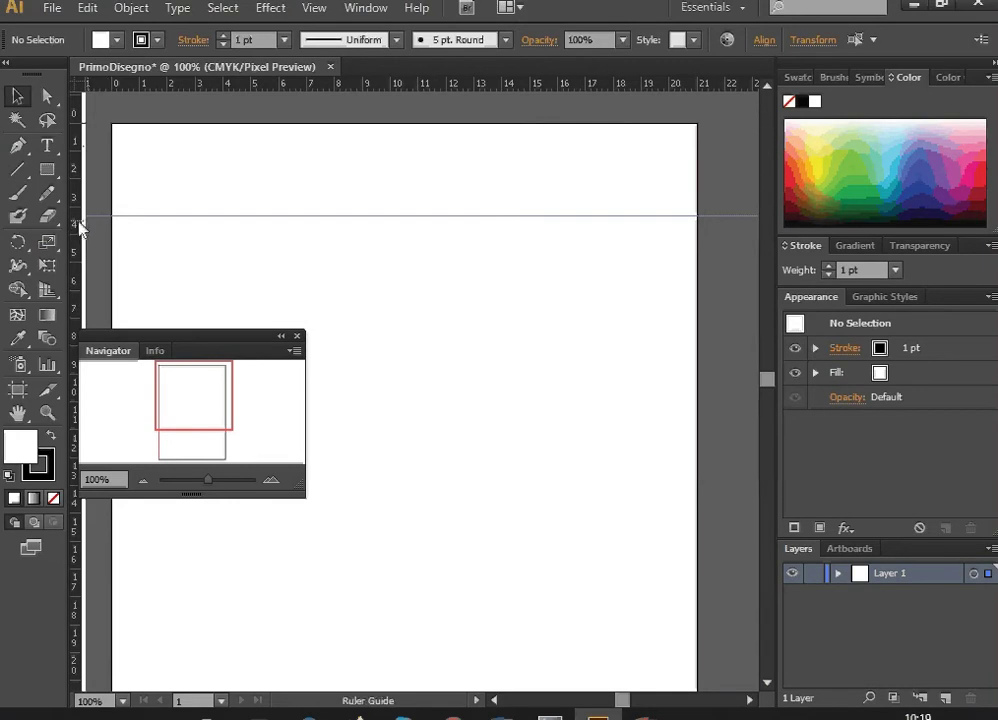
left_click_drag(77, 228, 412, 257)
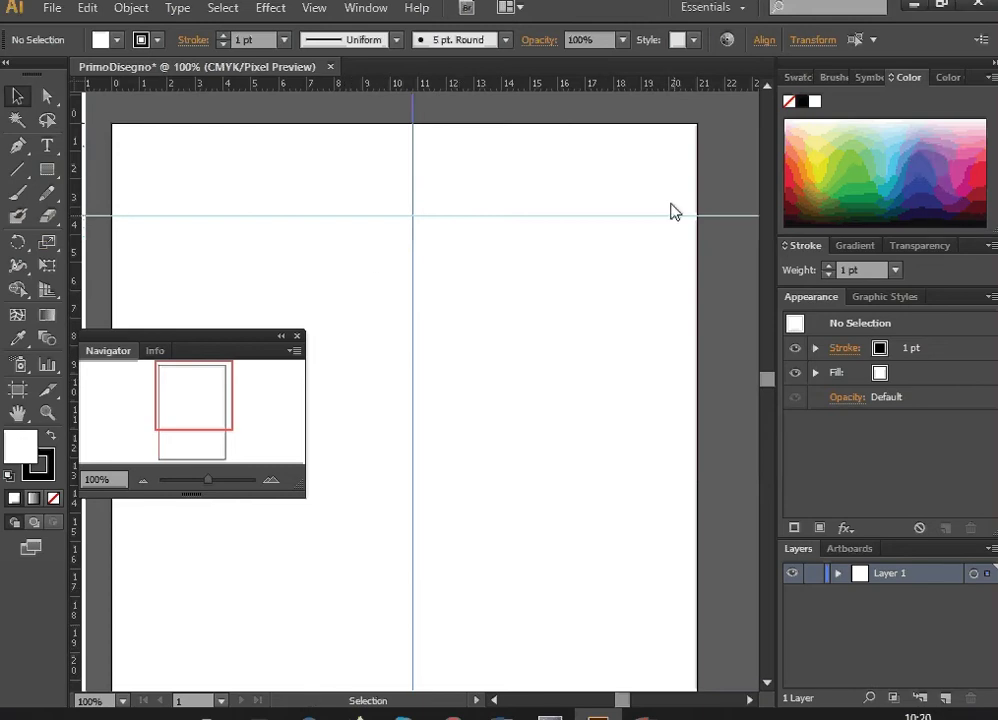
mouse_move(586, 86)
left_mouse_down()
mouse_move(569, 140)
mouse_move(553, 413)
left_mouse_up()
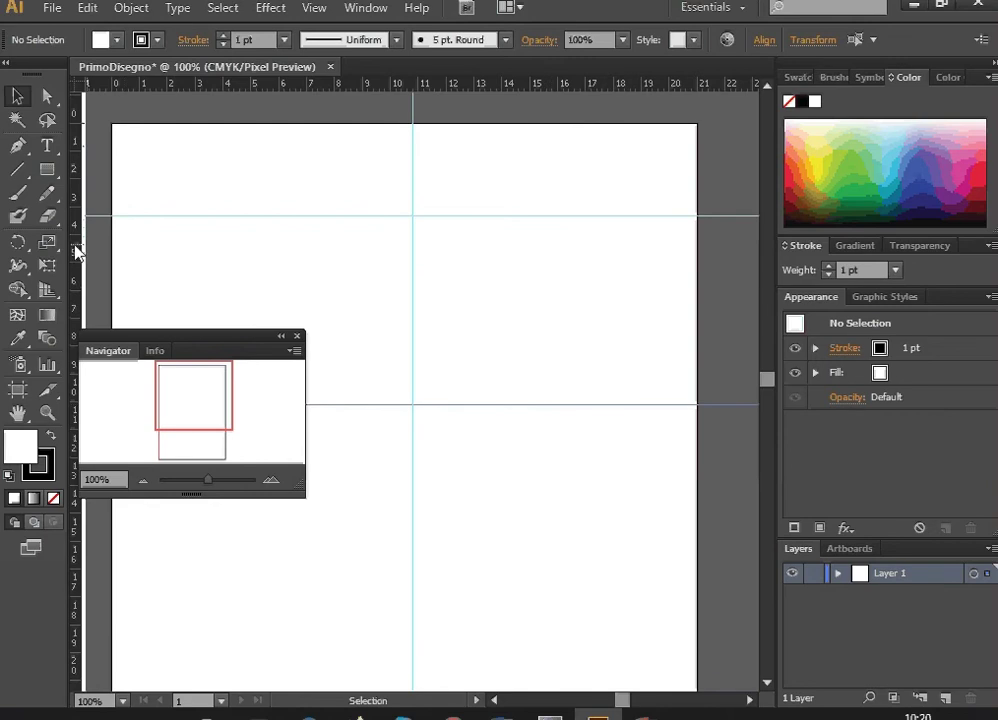
left_click_drag(76, 250, 482, 291)
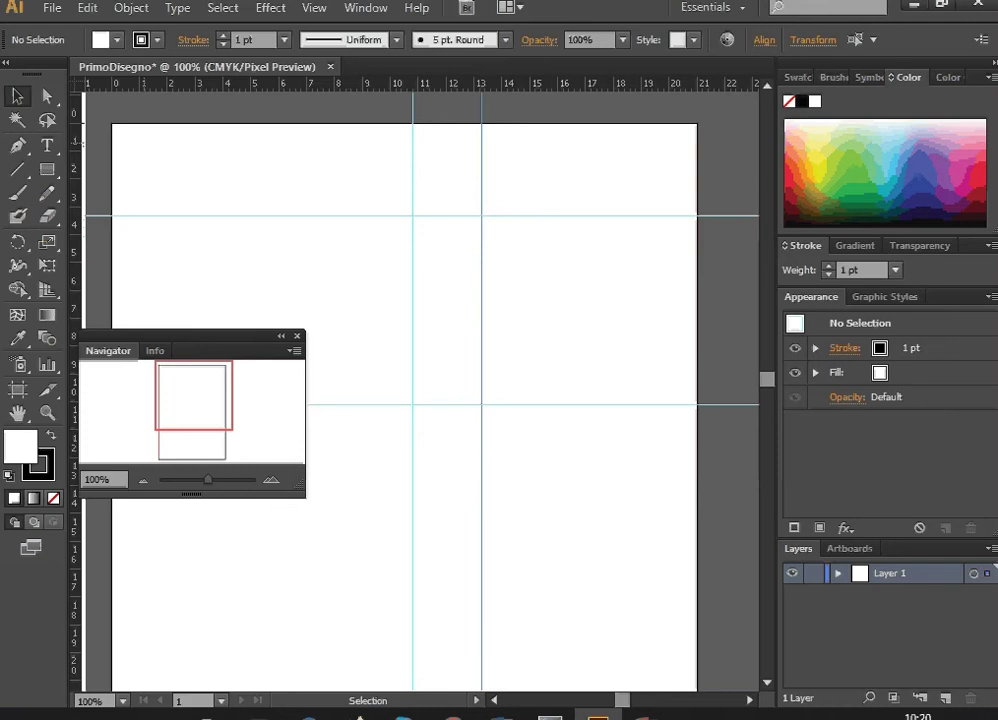
key("alt+Tab")
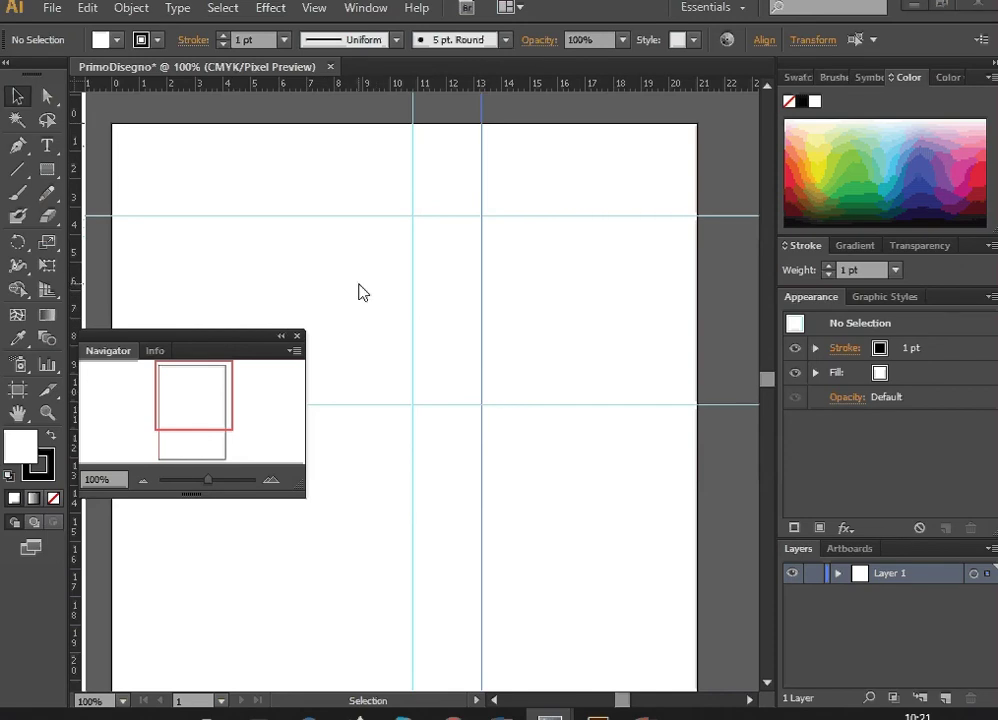
left_click(316, 9)
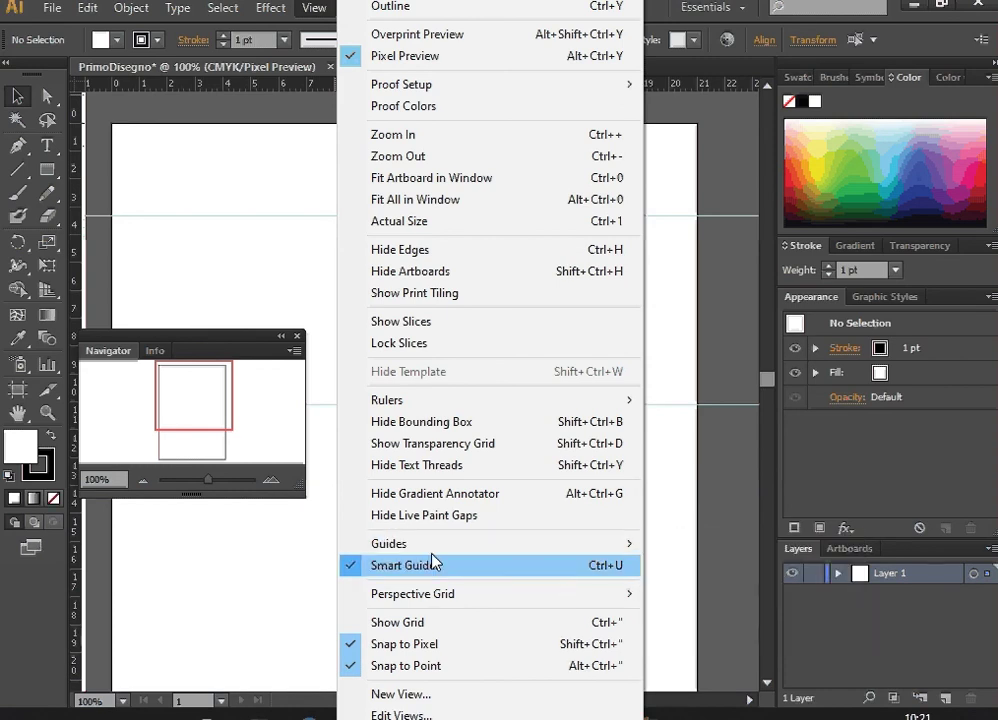
left_click(398, 626)
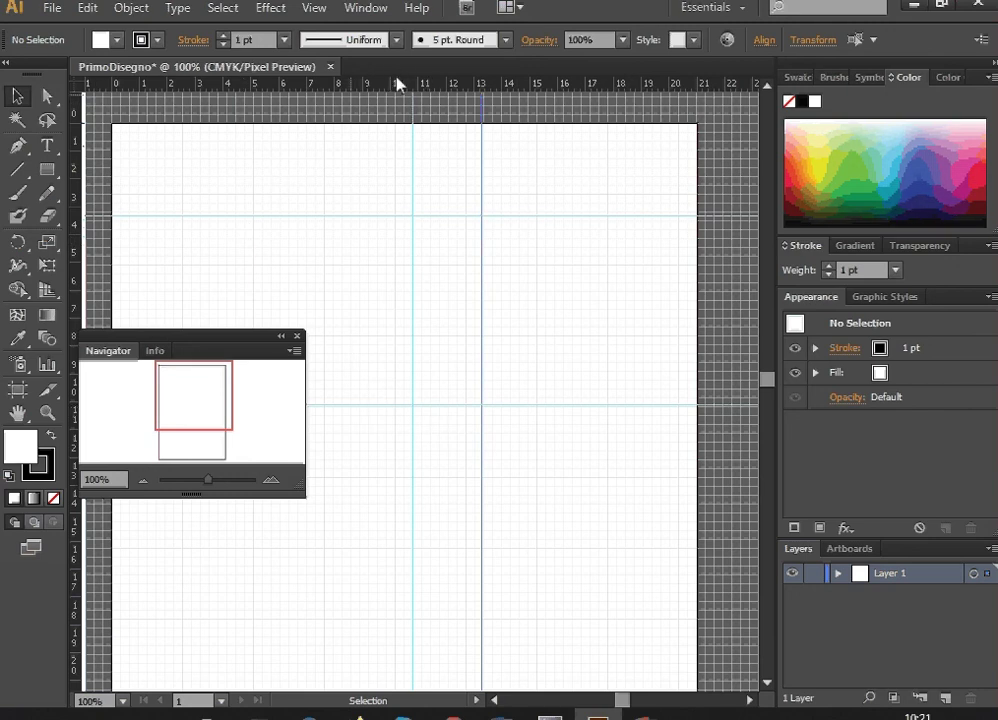
left_click(316, 8)
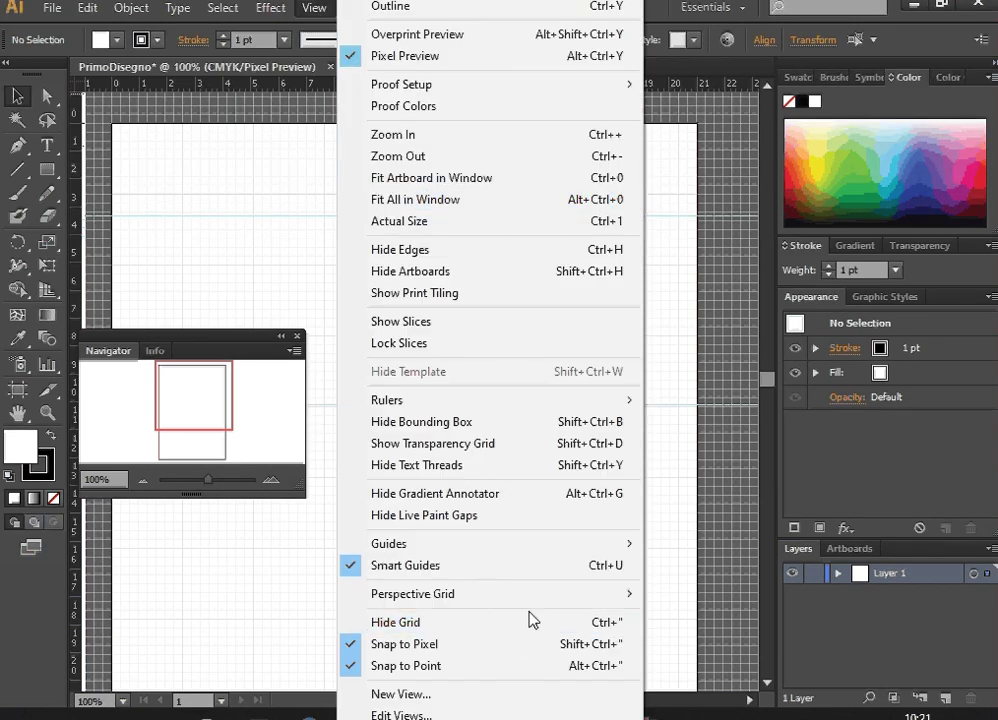
left_click(535, 623)
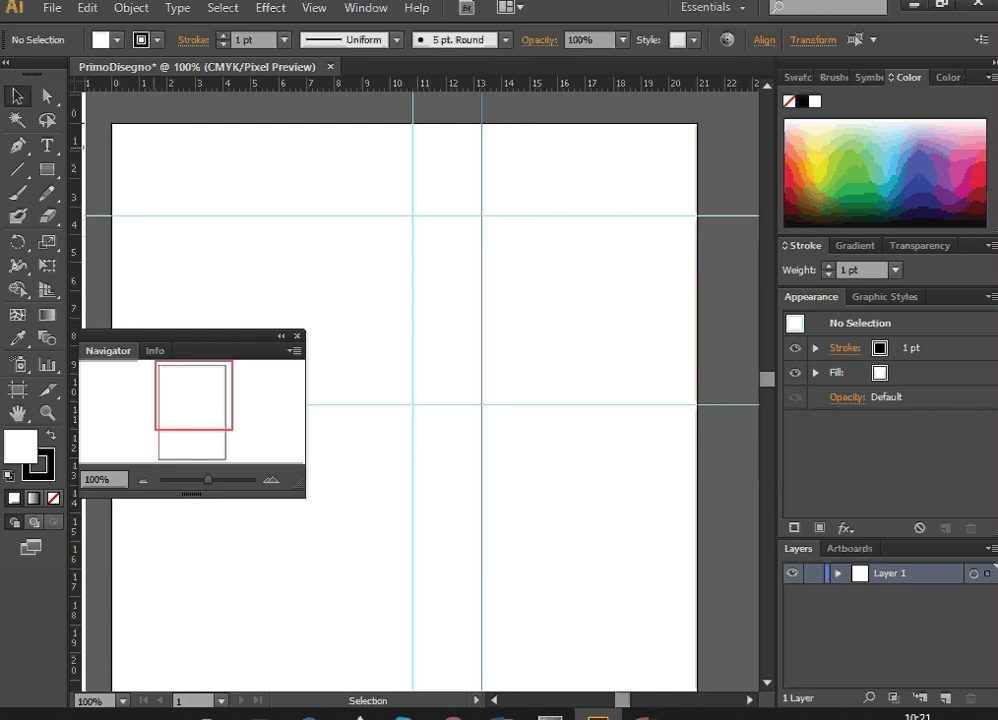
scroll(420, 400, "down", 3)
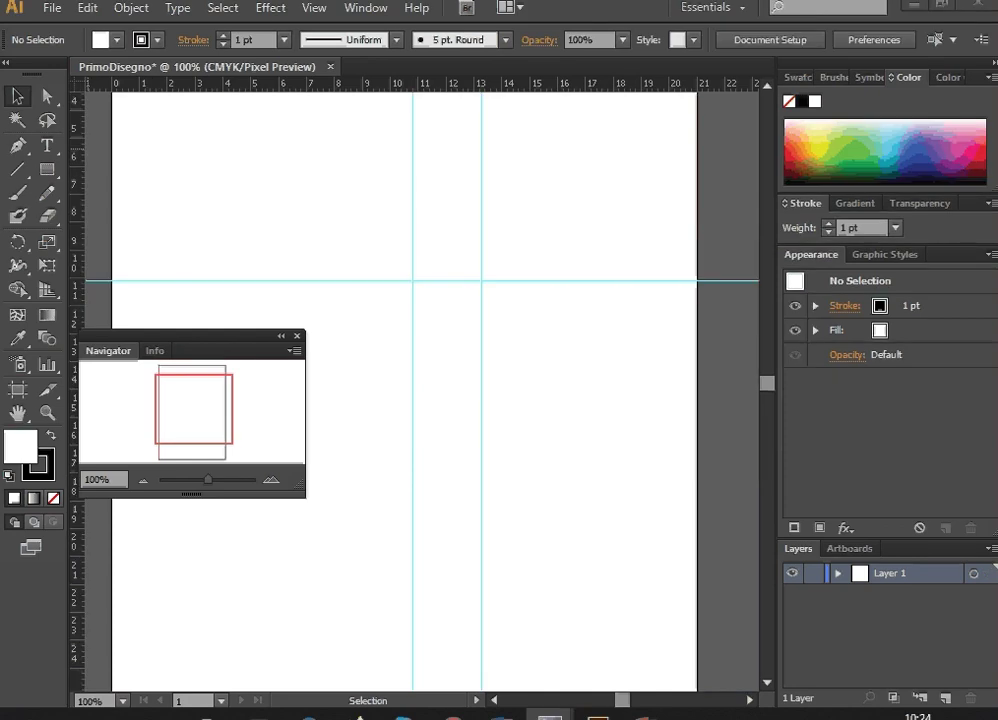